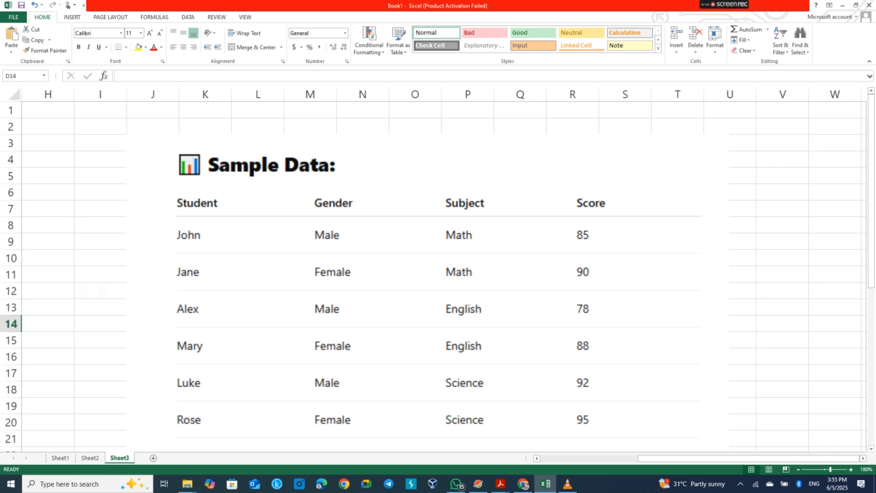
Make the table's header cells A1:D1 bold.
scroll(444, 270, left, 5)
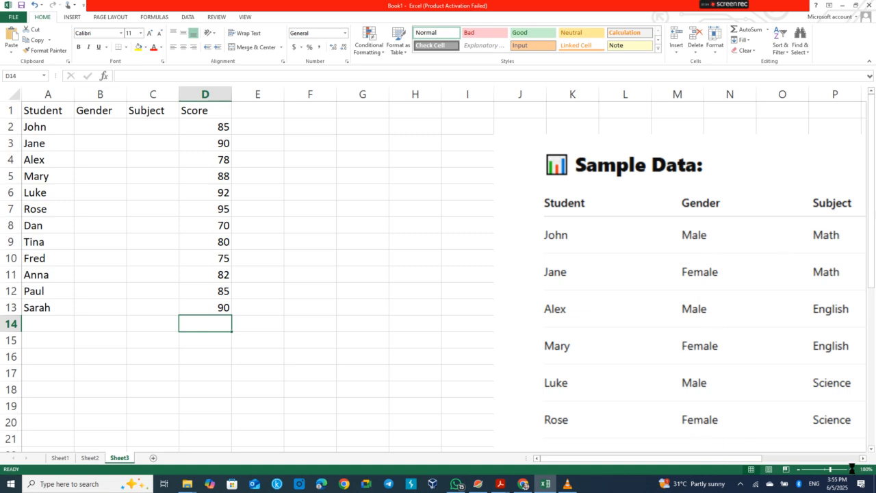
click(851, 469)
click(851, 469)
click(851, 468)
click(852, 469)
click(852, 469)
click(852, 469)
click(852, 469)
click(851, 469)
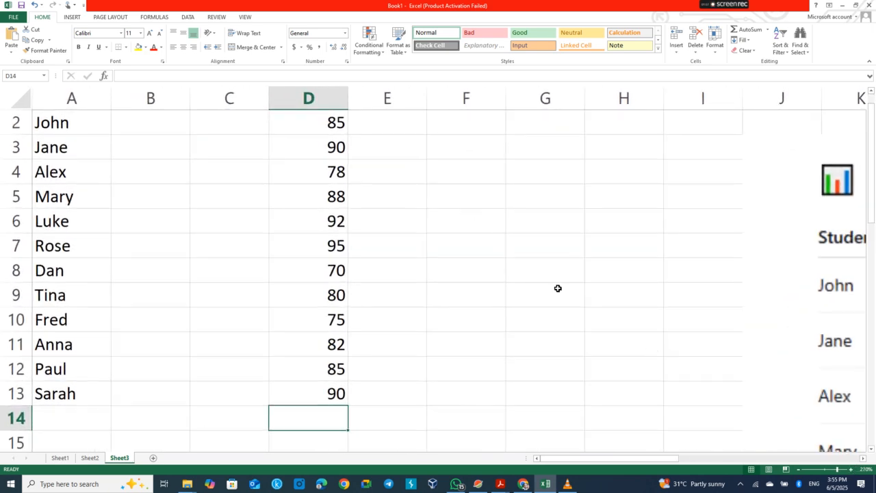
scroll(558, 288, up, 1)
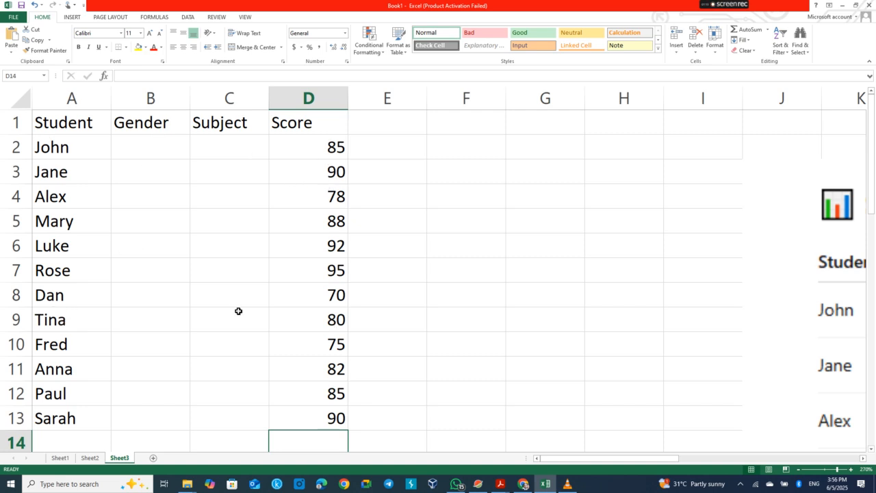
drag(74, 120, 308, 126)
click(80, 48)
Fill the Gender cells B2 to B5 with Male, Female, Male and Female in that order.
click(155, 150)
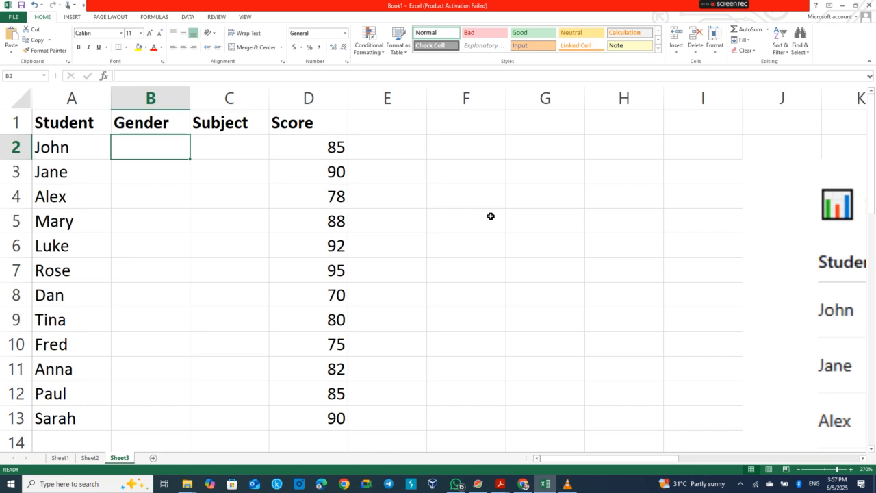
text(M)
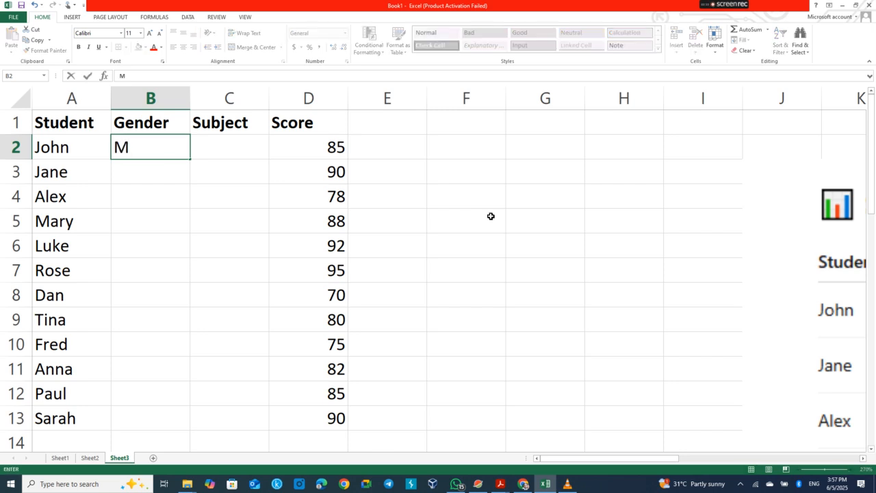
text(ale)
key(Return)
text(Female)
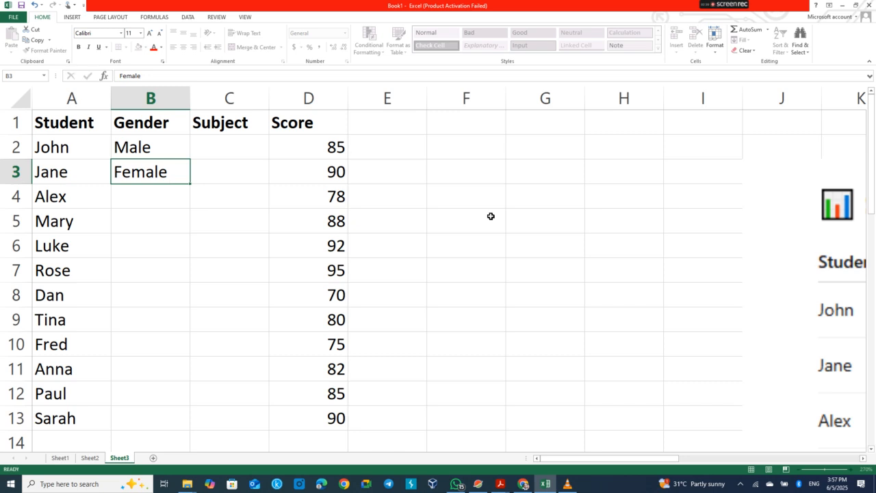
key(Return)
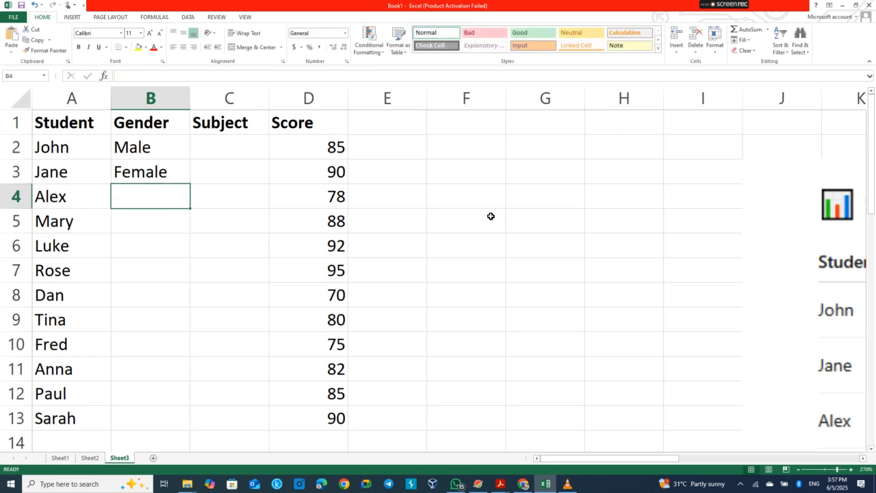
text(M)
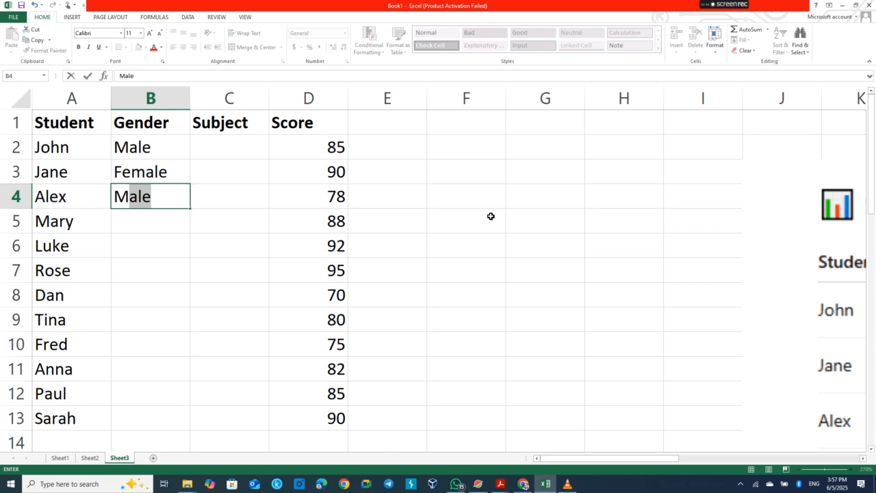
text(ale)
key(Return)
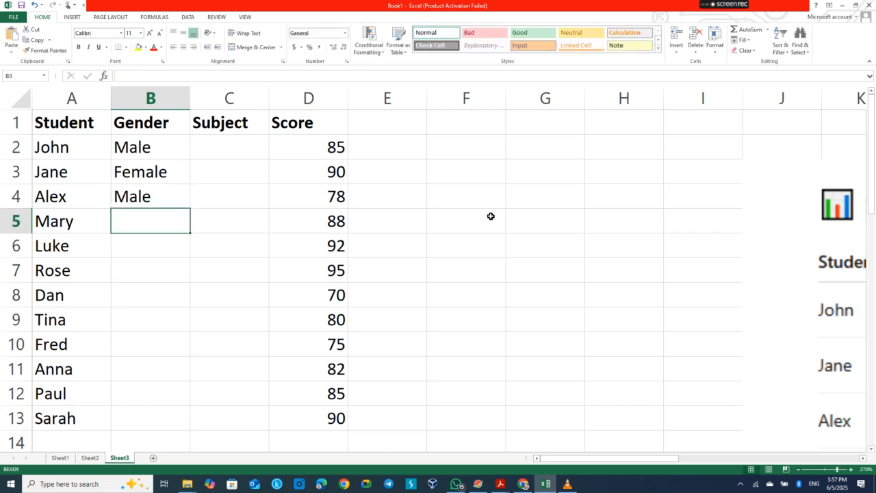
text(F)
key(Return)
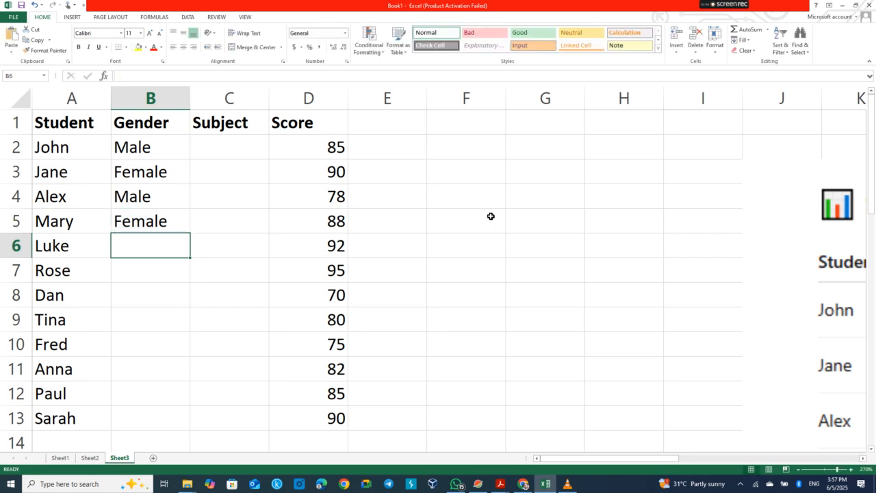
Continue the Gender column in B6 to B9 with Male, Female, Male and Female.
text(M)
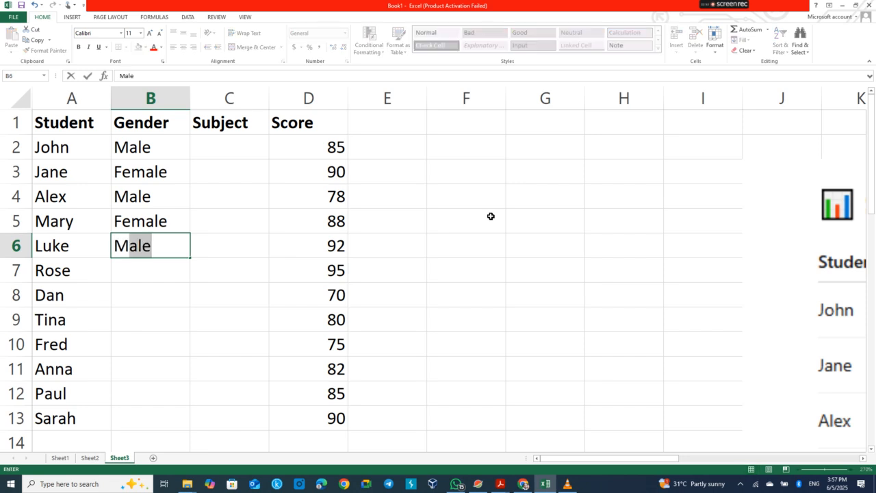
key(Return)
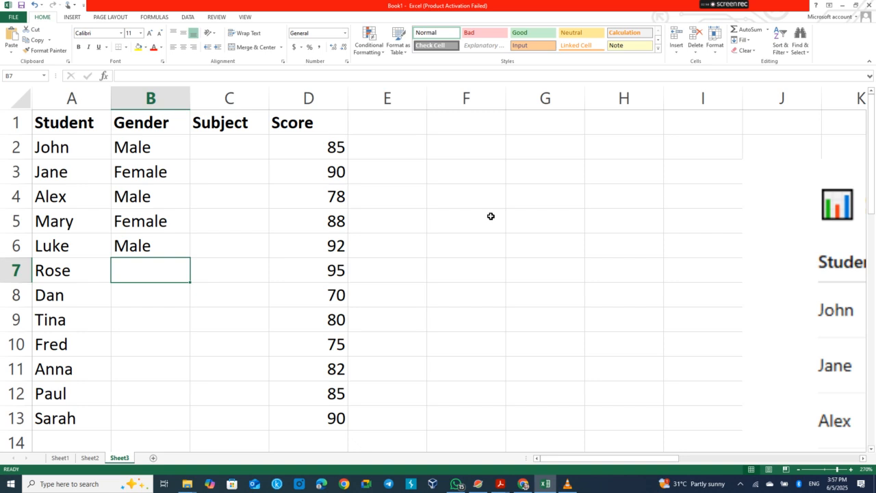
text(F)
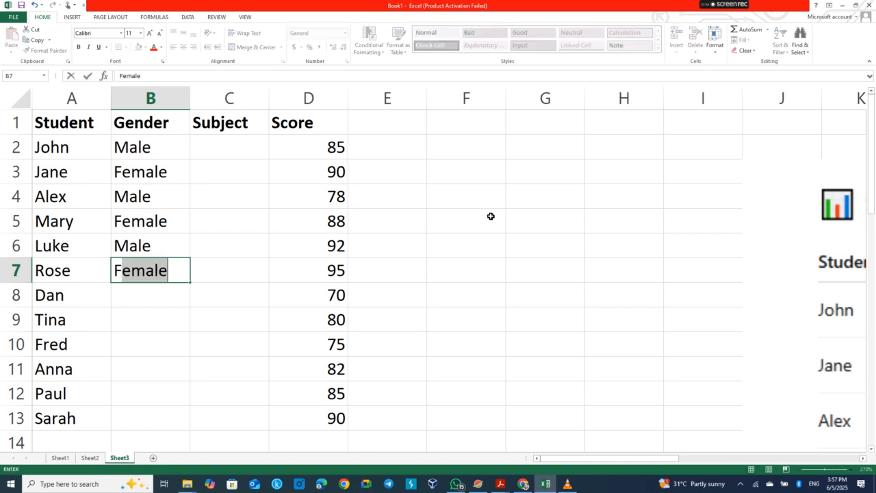
key(Return)
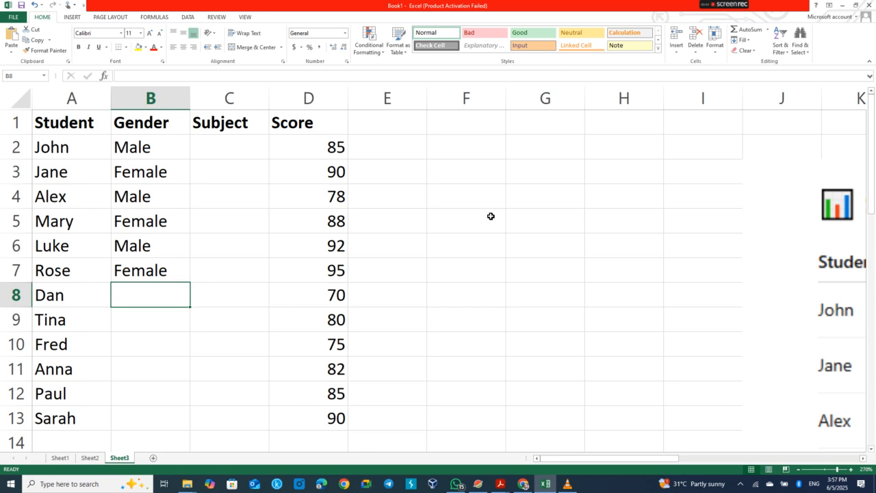
text(M)
key(Return)
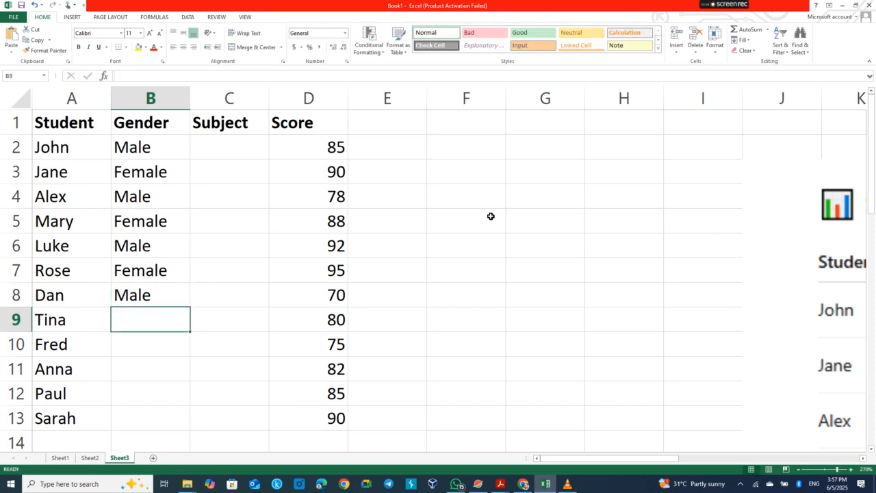
text(Female)
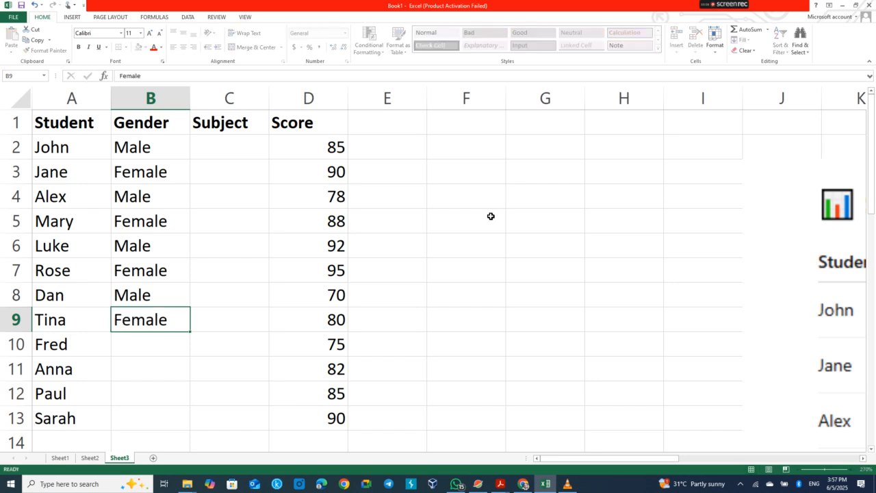
key(Return)
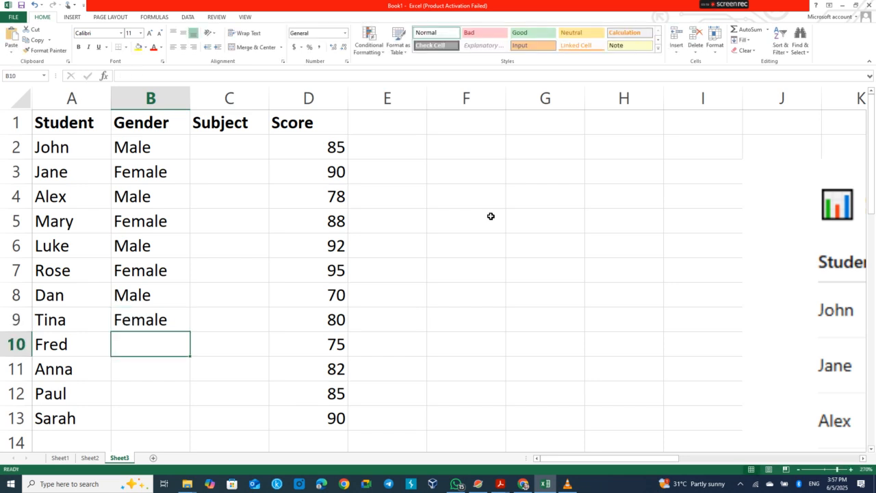
Complete the Gender column by entering Male, Female, Male and Female in B10 to B13.
text(M)
key(Return)
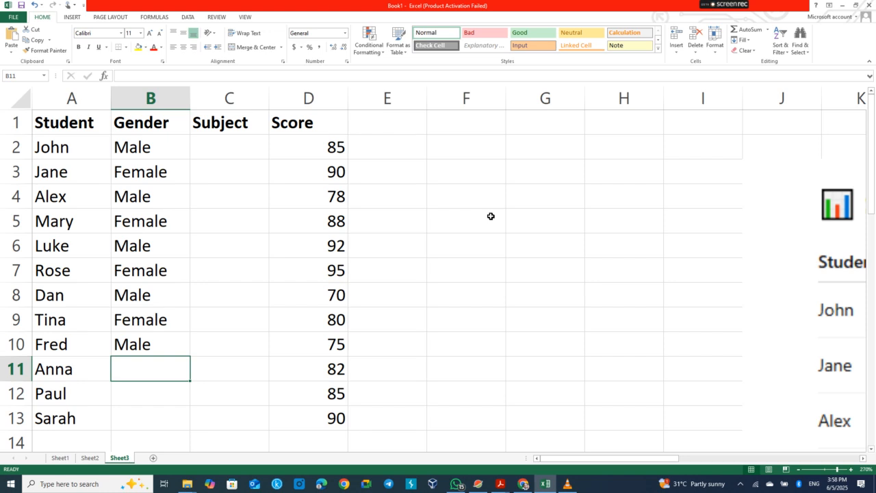
text(F)
key(Return)
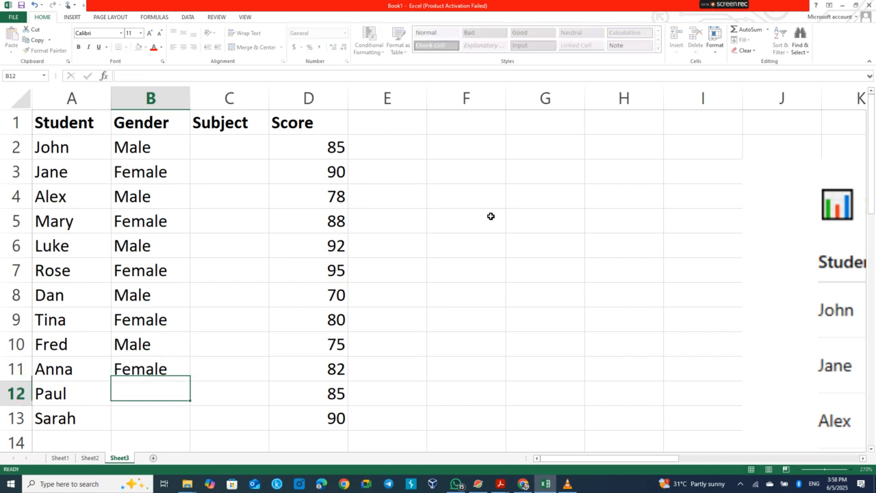
text(M)
key(Return)
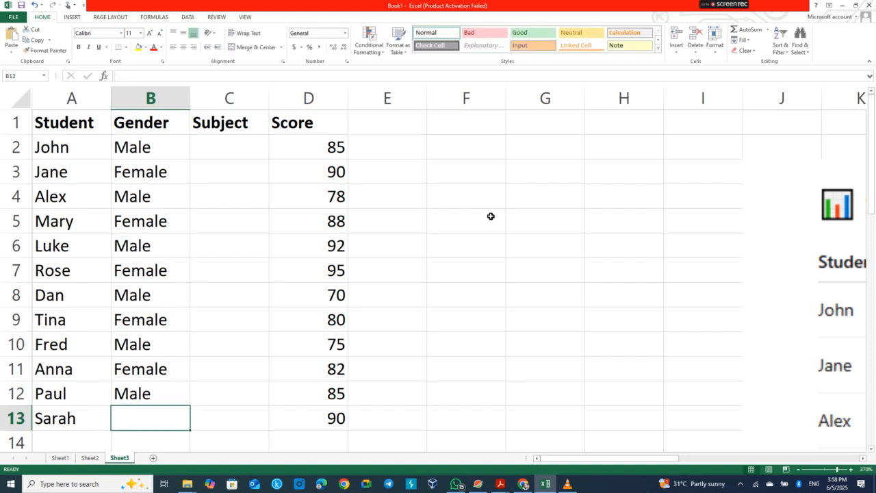
text(Female)
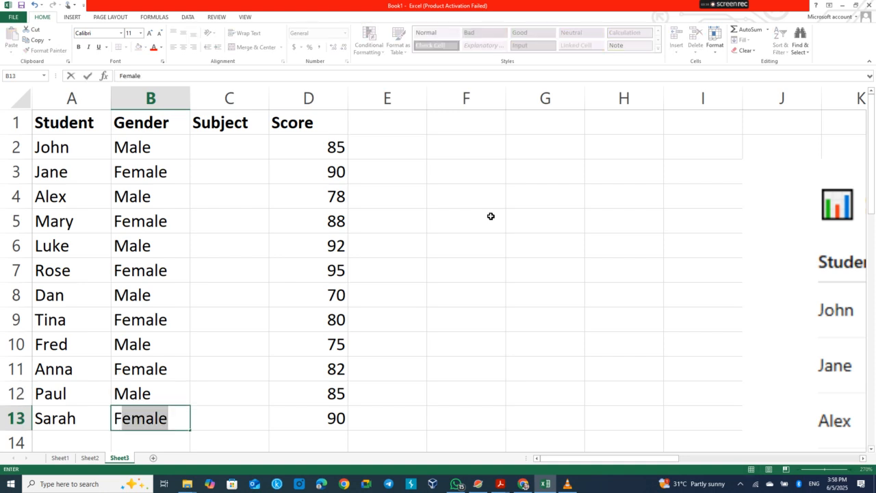
key(Tab)
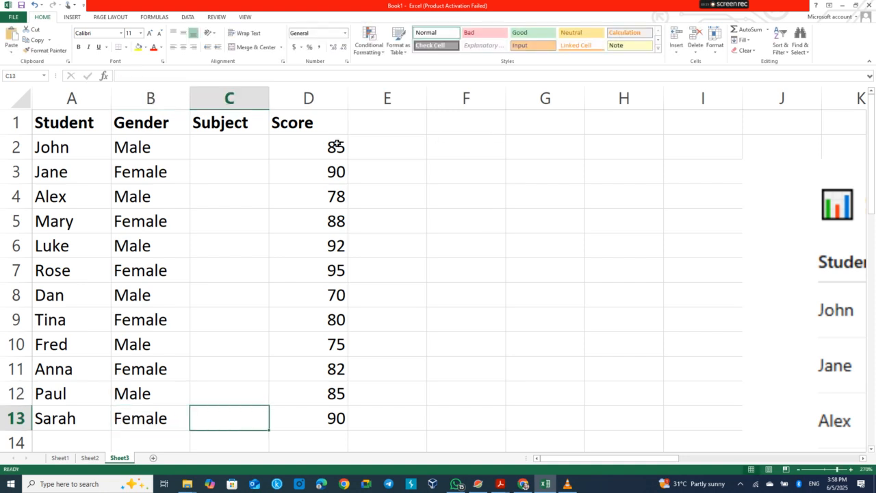
Enter Math as the subject for the first two students, in cells C2 and C3.
click(247, 151)
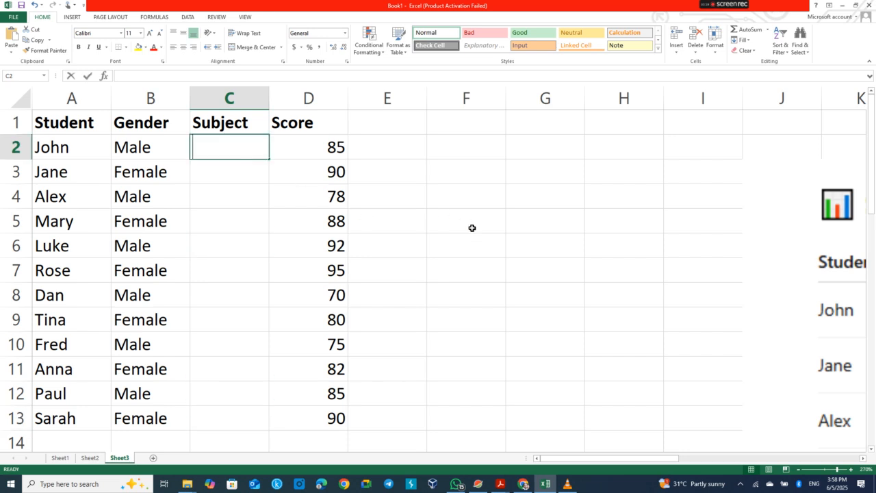
text(Ma)
text(h)
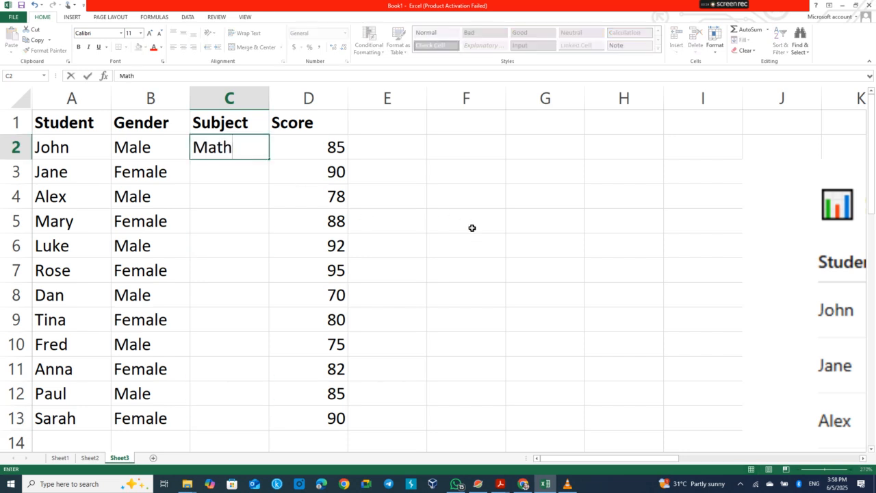
key(Return)
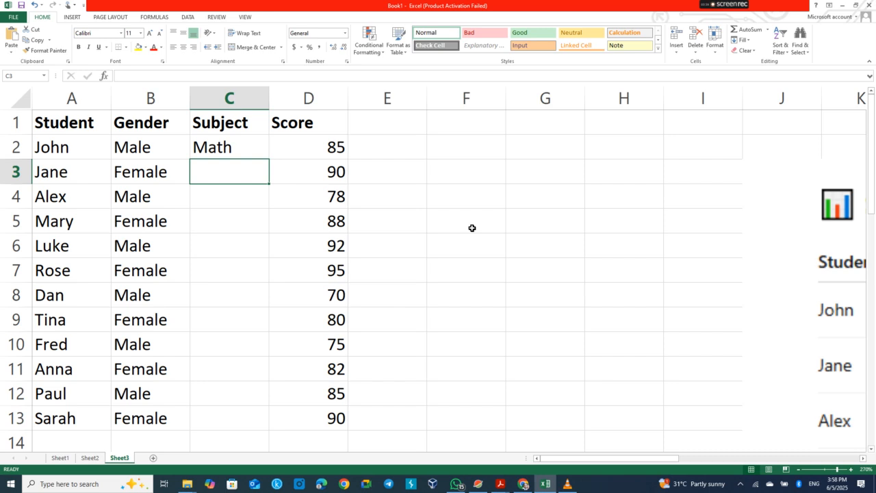
text(Math)
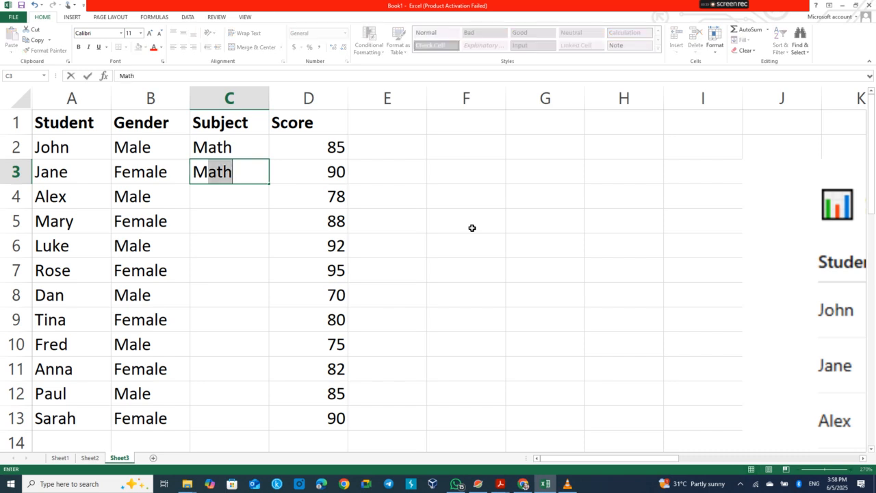
key(Return)
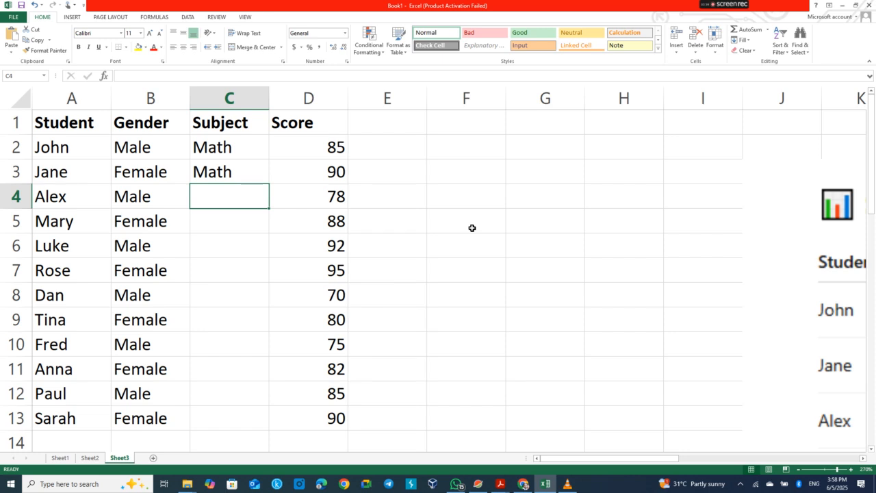
Enter the subject English in C4 and C5, and Science in C6 and C7.
text(English)
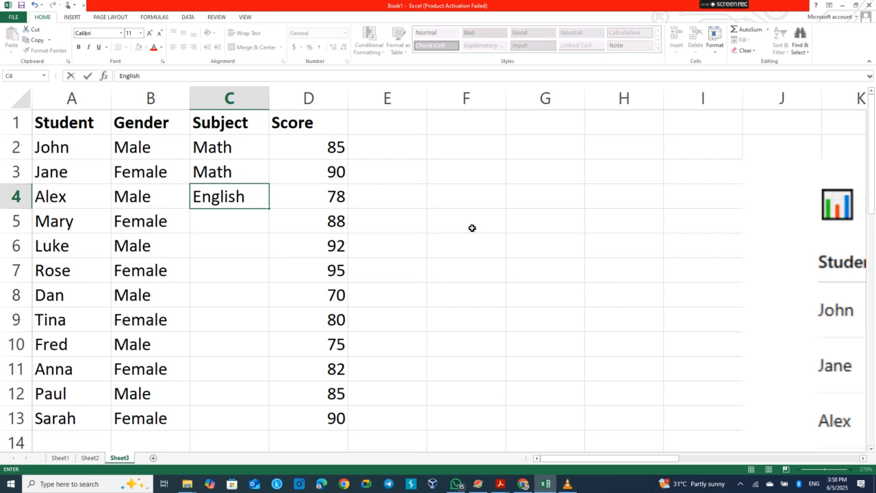
key(Return)
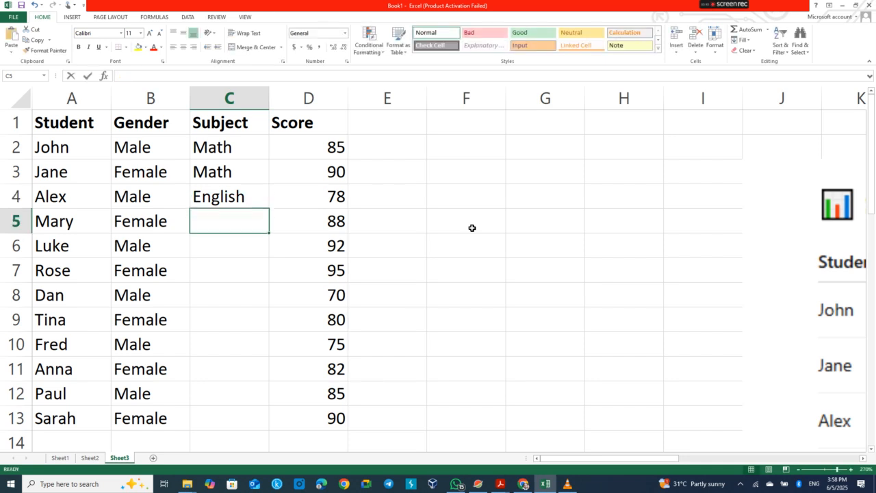
text(E)
key(Return)
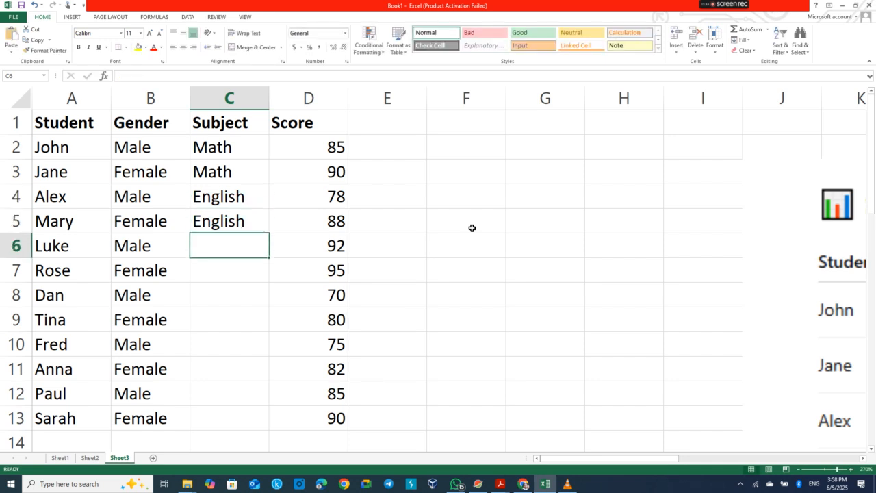
text(Science)
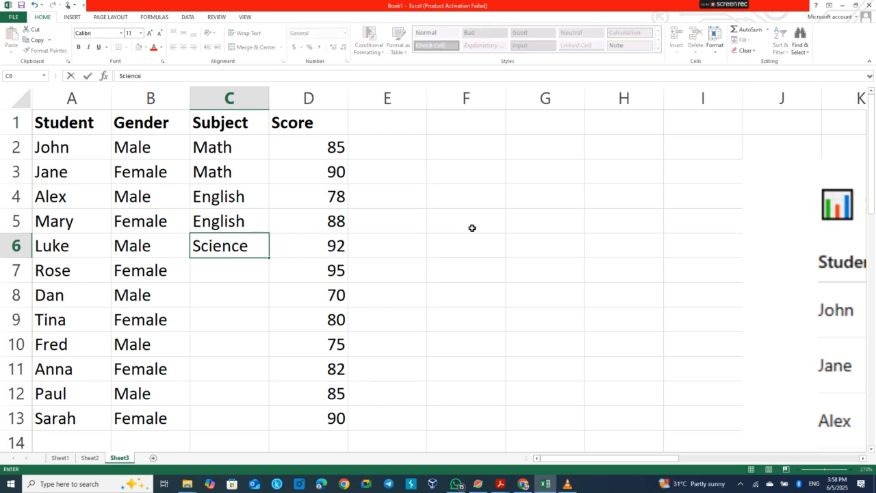
key(Return)
text(S)
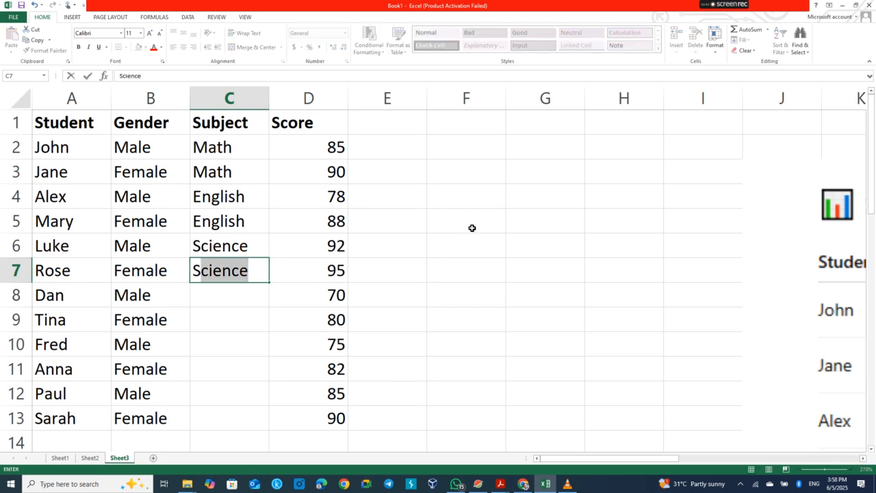
key(Return)
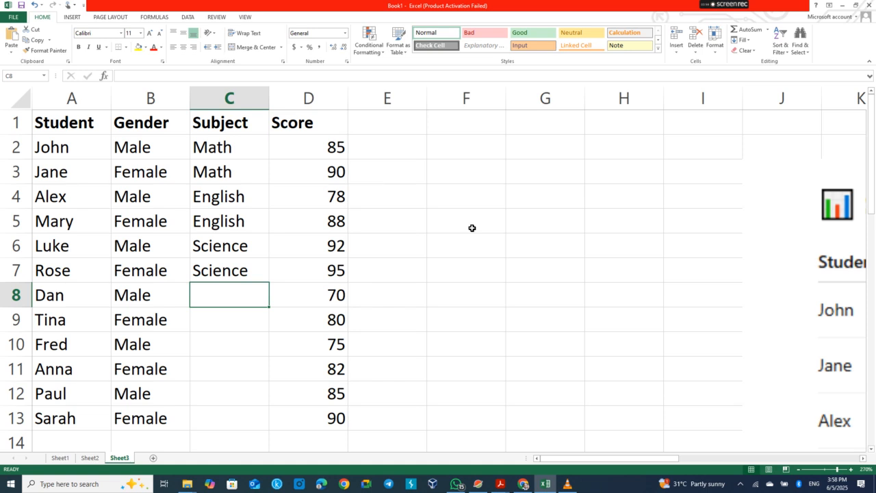
Enter Math as the subject in cells C8 and C9.
text(M)
key(Return)
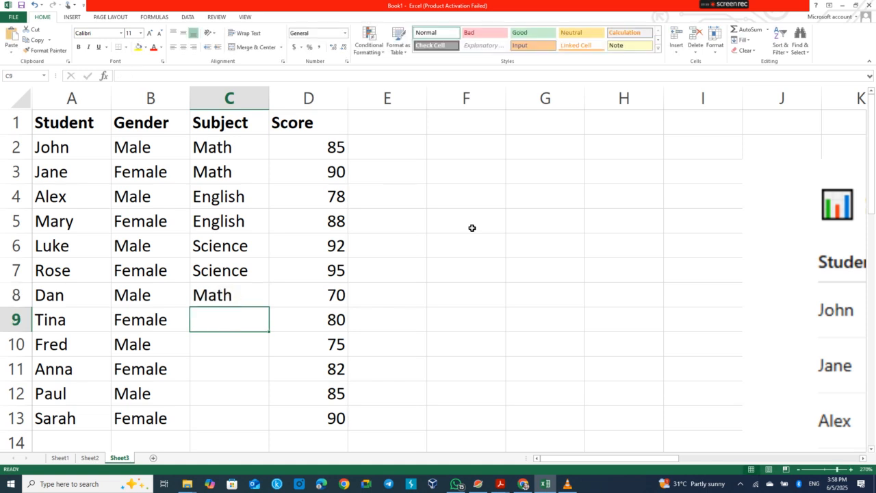
text(M)
key(Return)
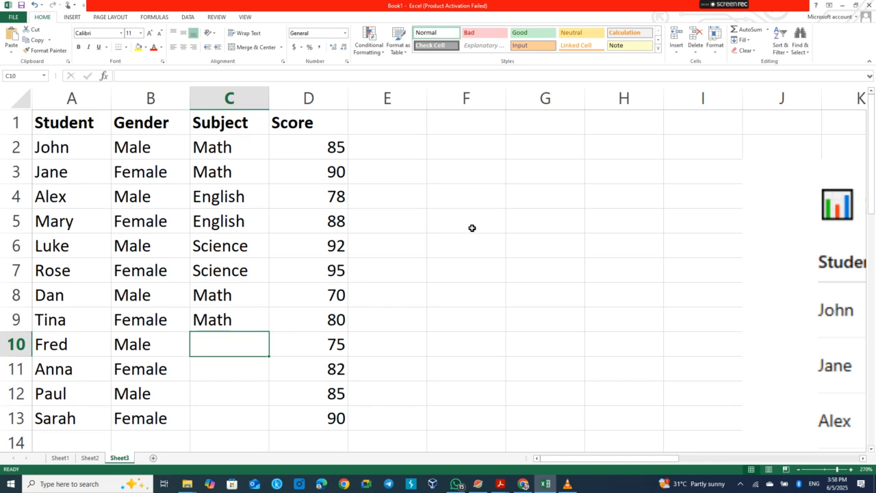
Enter English as the subject in C10, and Science in C11 and C12.
text(E)
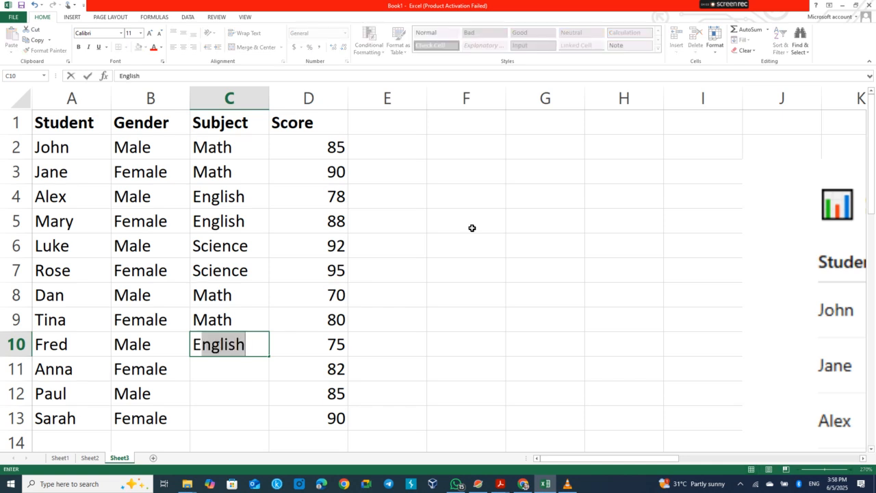
key(Return)
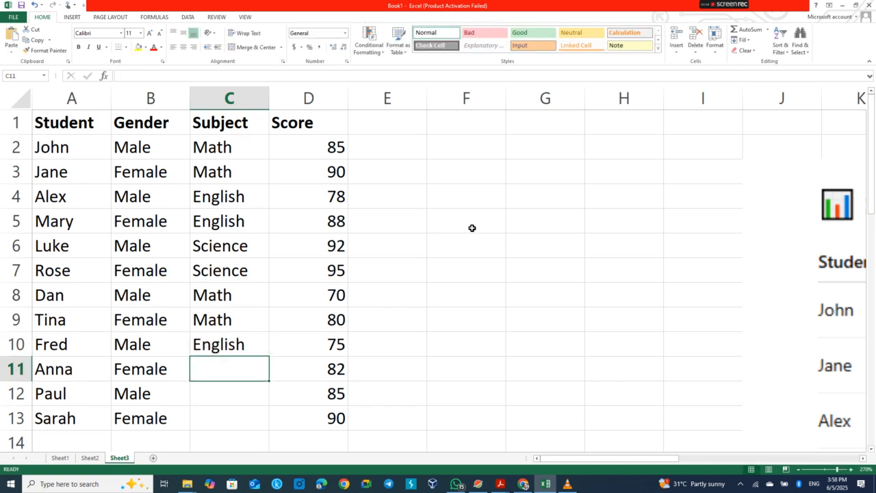
text(S)
key(Return)
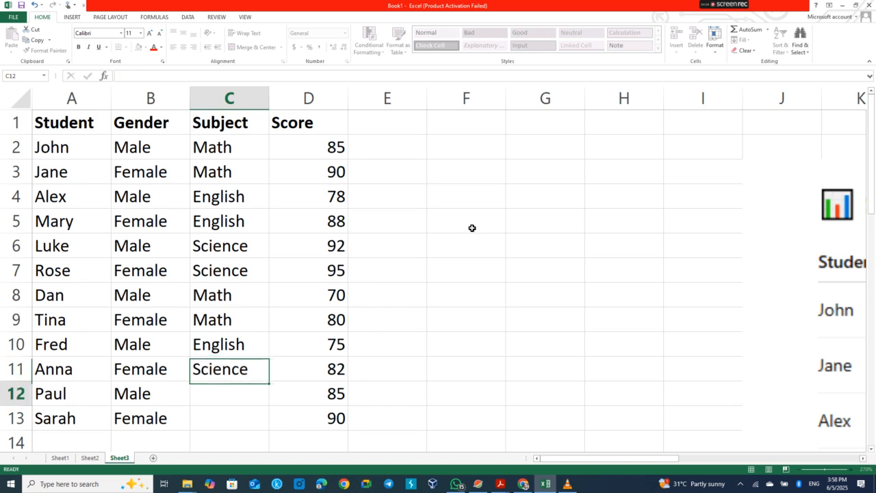
text(S)
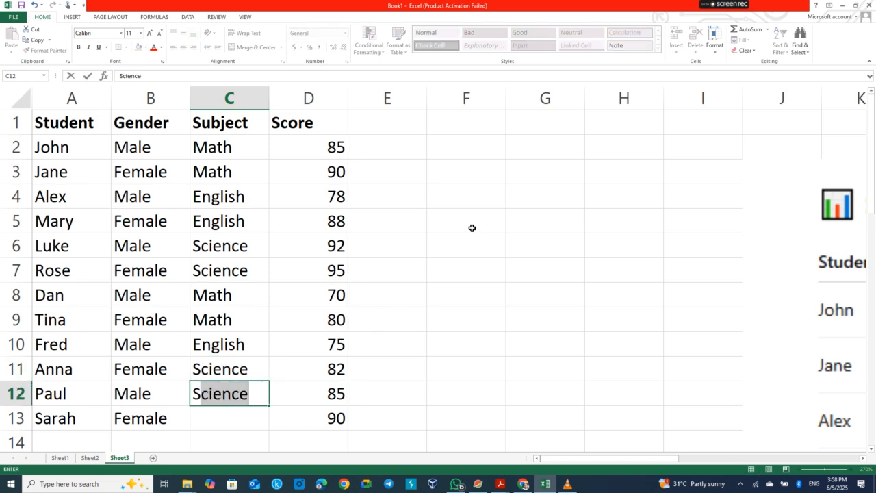
key(Return)
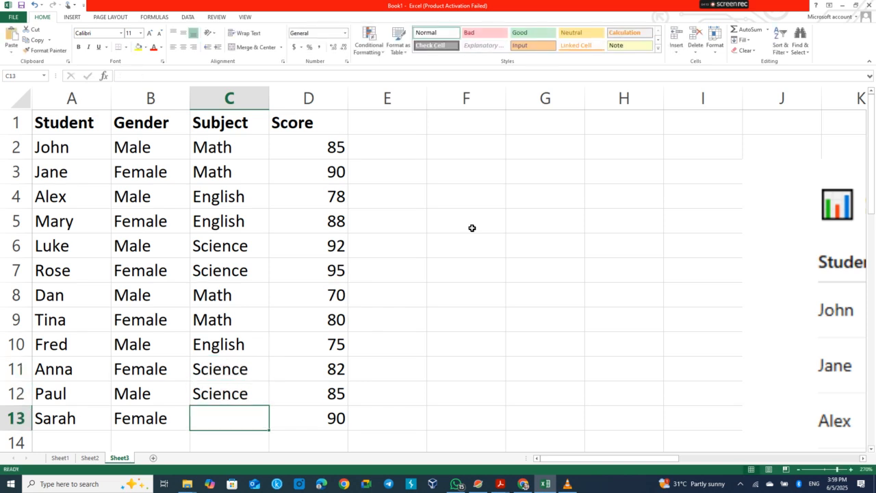
Review the subjects entered in column C to check how they are assigned to the students.
key(Up)
key(Up)
key(Up)
key(Up)
key(Up)
key(Up)
key(Up)
key(Up)
key(Up)
key(Up)
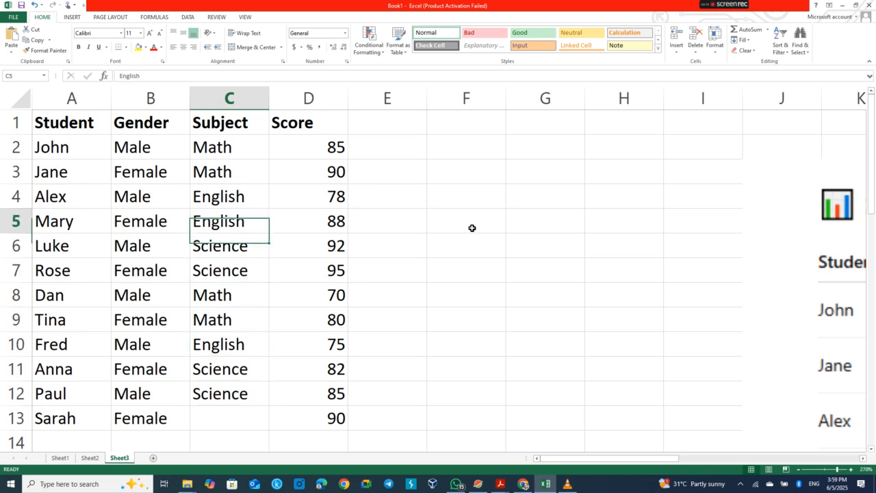
key(Up)
key(Down)
key(Down)
key(Down)
key(Down)
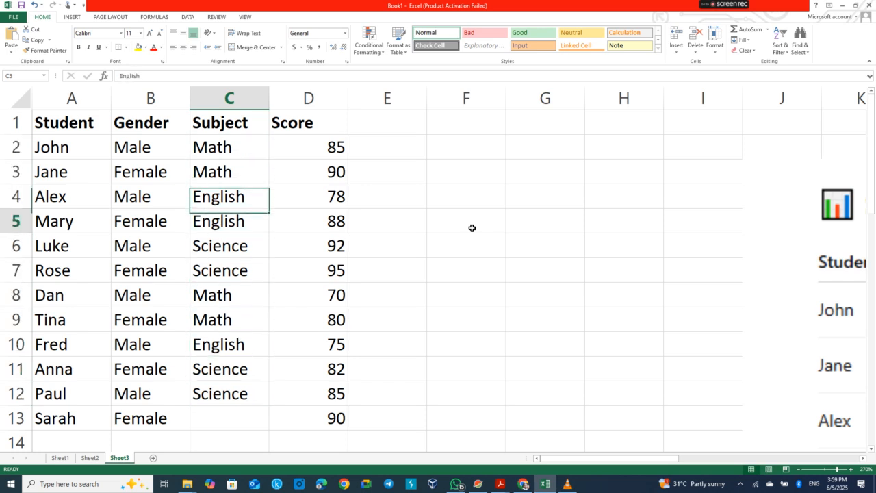
key(Down)
key(Down)
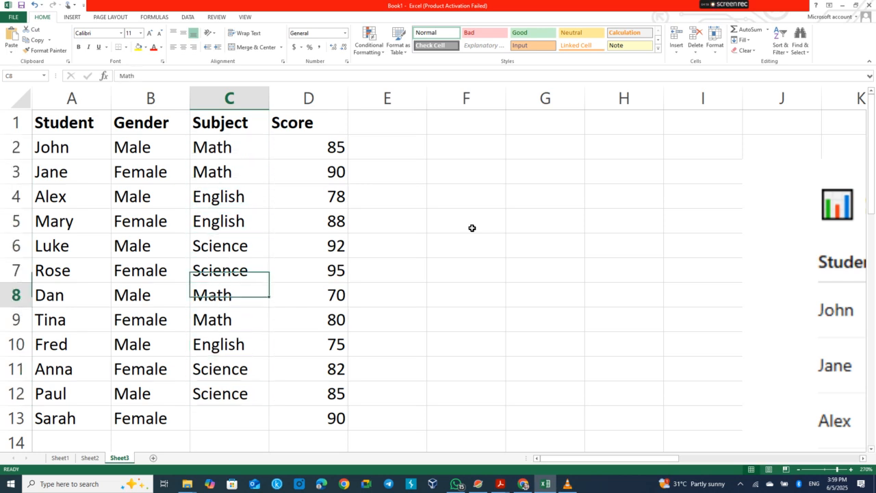
key(Down)
key(Down)
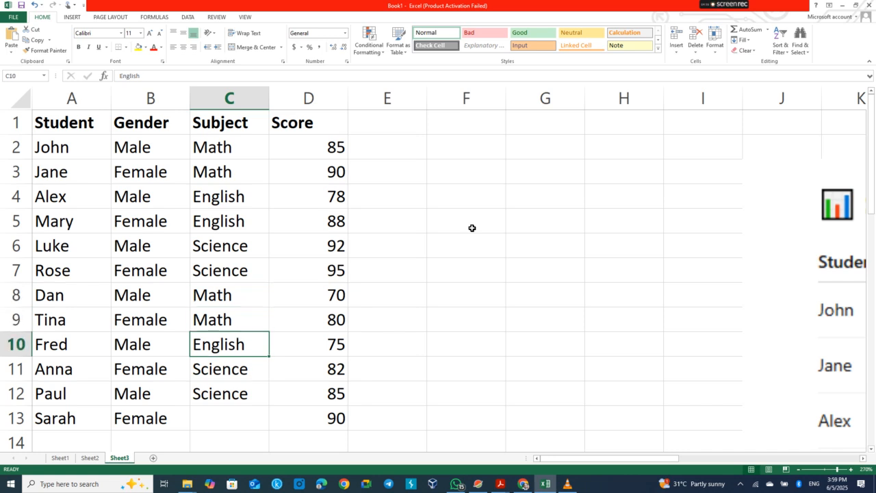
Change the subject in C11 to English and enter Science in C13.
key(Down)
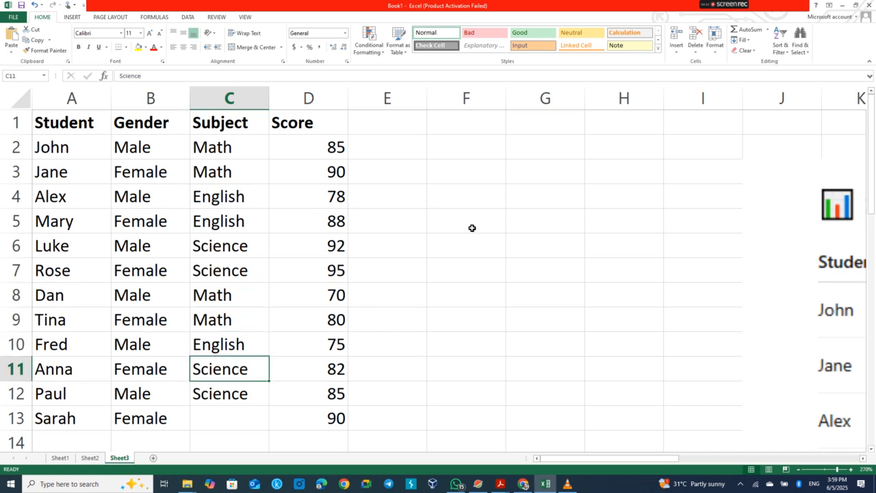
text(E)
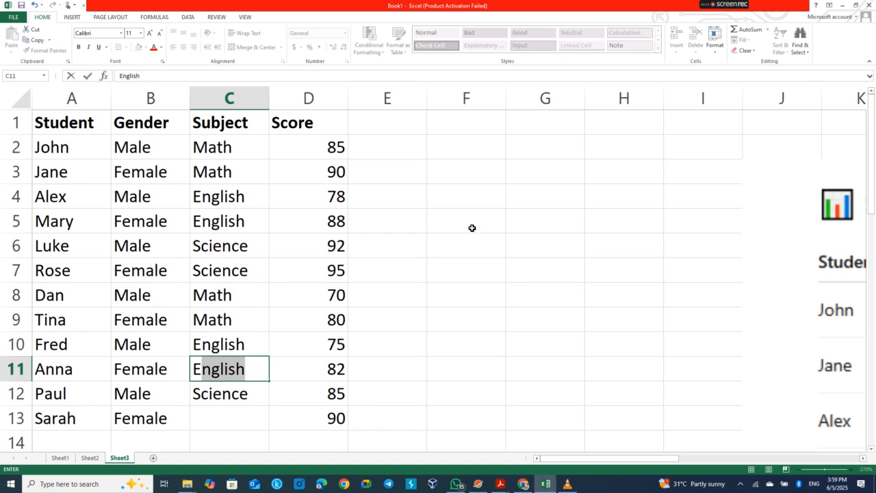
key(Down)
key(Down)
text(S)
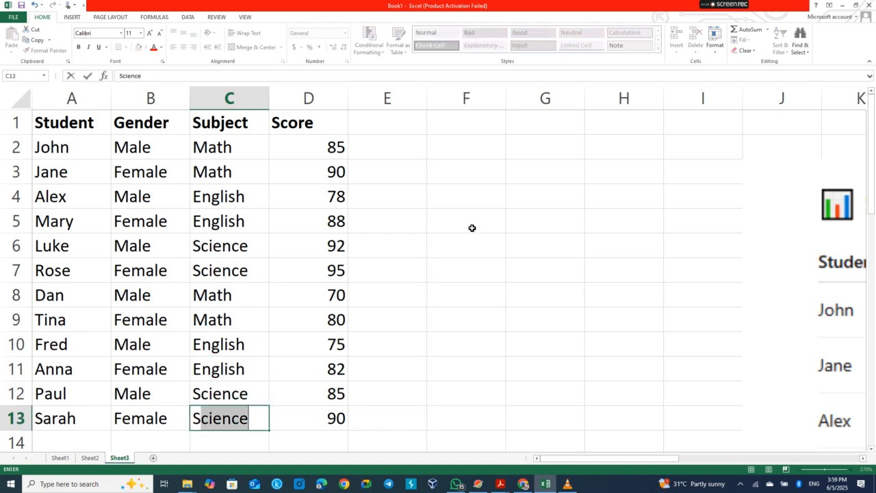
key(Down)
Look over the Subject column from the last student back up to its header in C1.
key(Up)
key(Up)
key(Up)
key(Up)
key(Up)
key(Up)
key(Up)
key(Up)
key(Up)
key(Up)
key(Up)
key(Up)
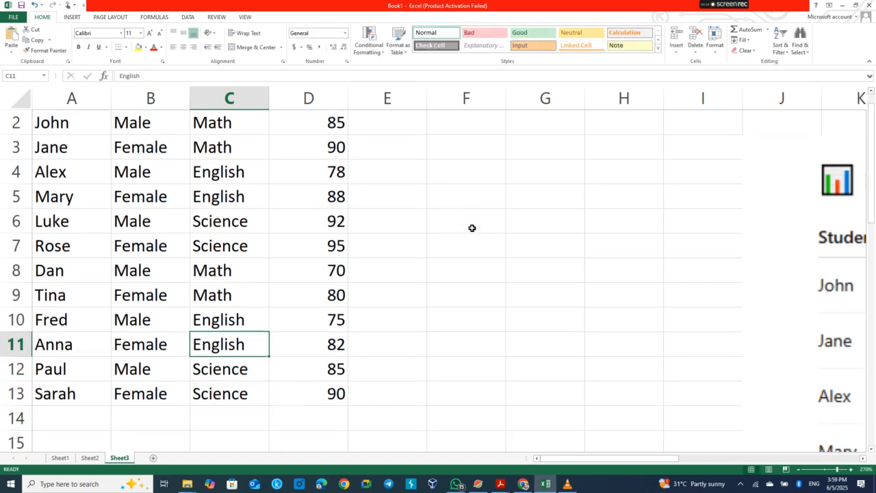
key(Up)
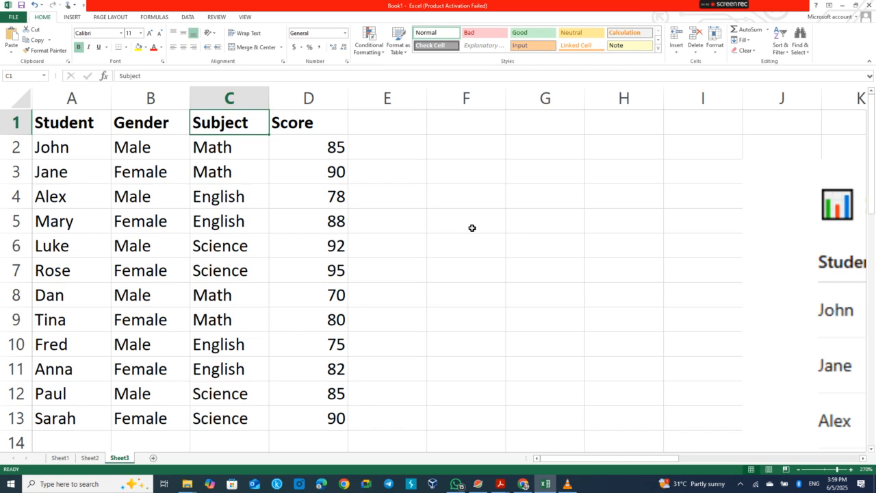
Create a PivotTable on a new worksheet from the student table in Sheet3, range A1:D13.
click(193, 235)
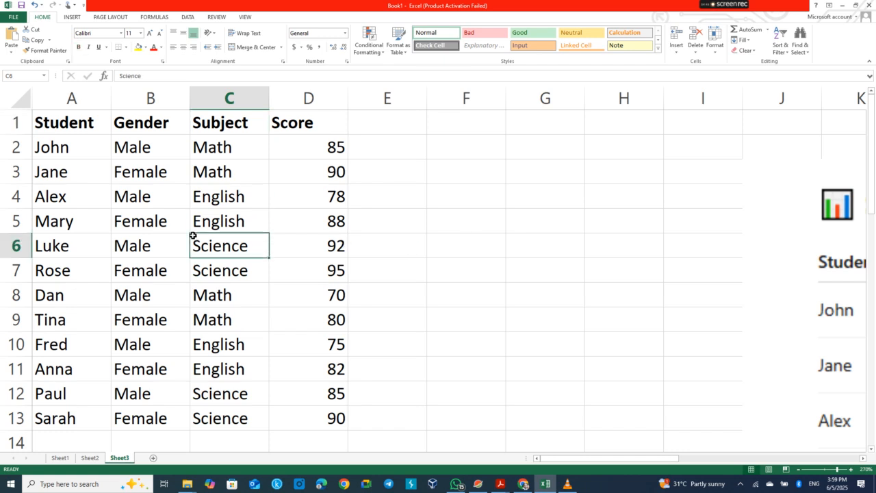
click(74, 17)
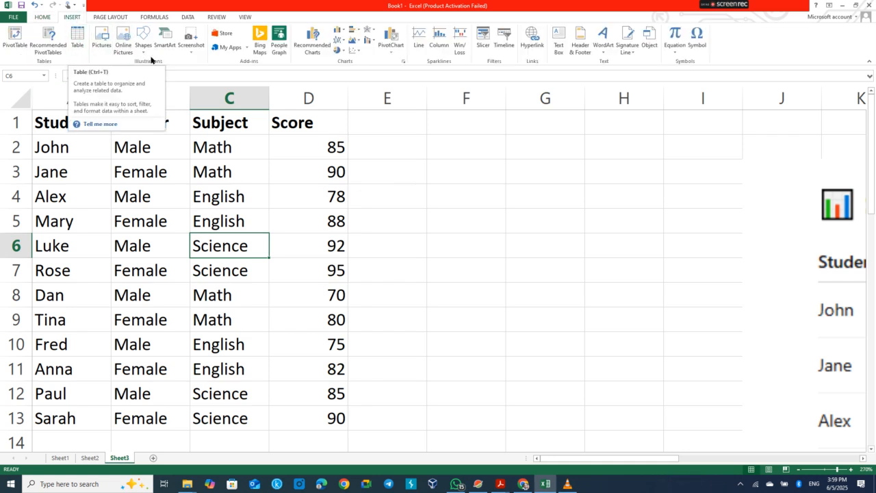
click(17, 43)
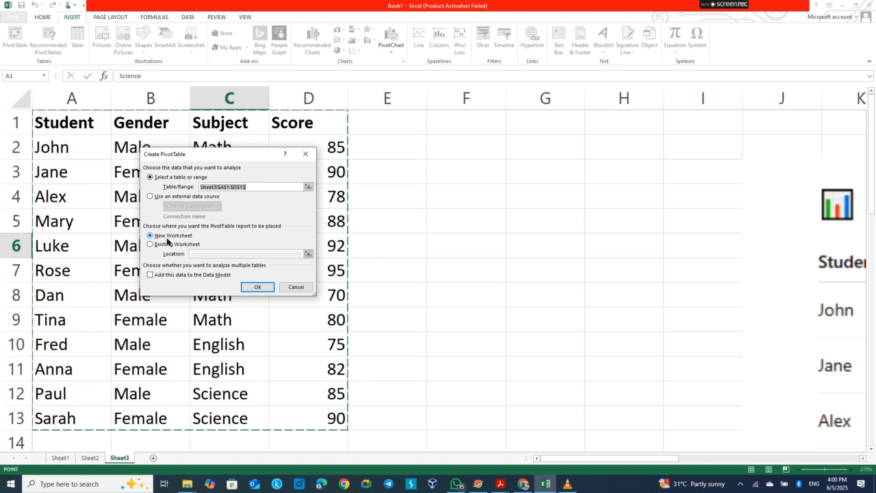
click(257, 287)
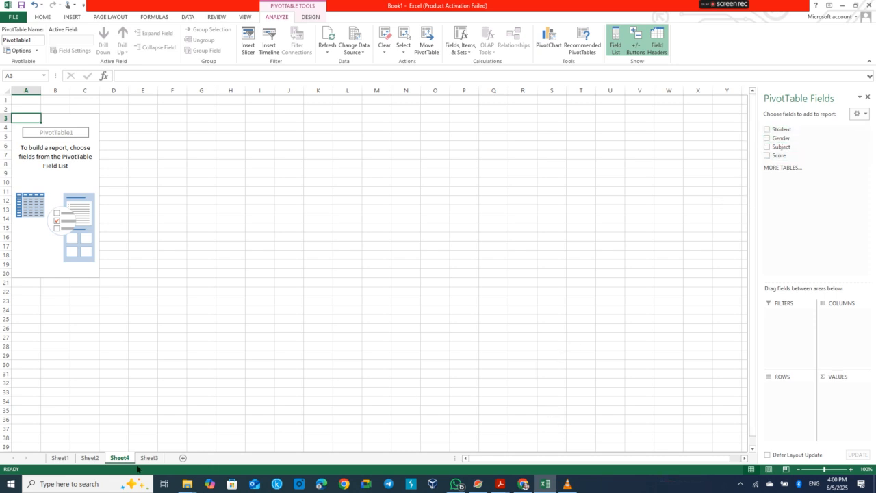
Open the Windows Magnifier and enlarge the screen to 200%.
click(71, 484)
text(m)
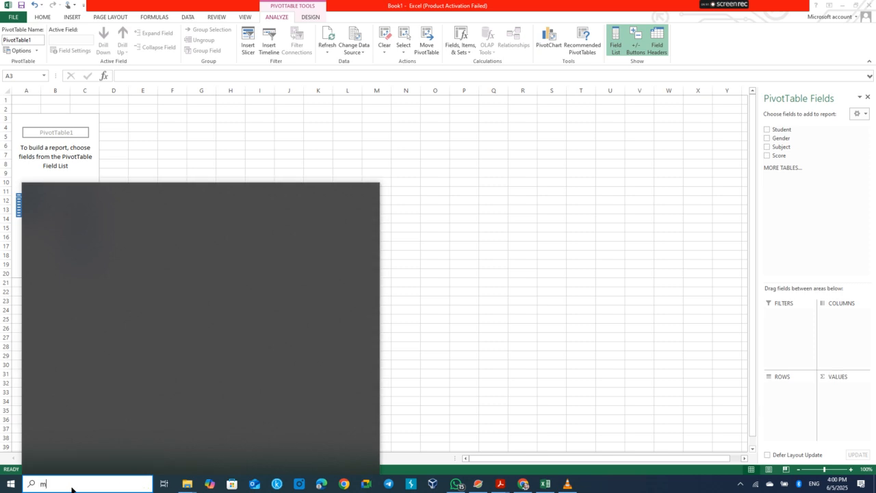
key(Escape)
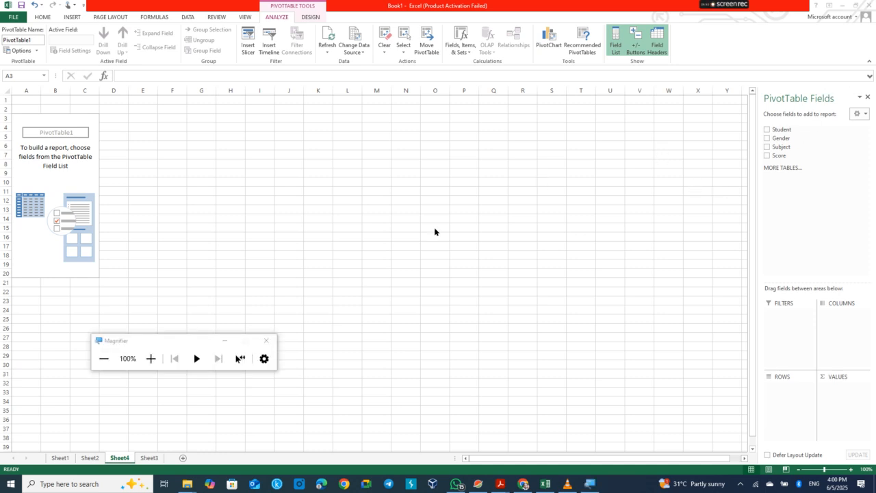
click(150, 358)
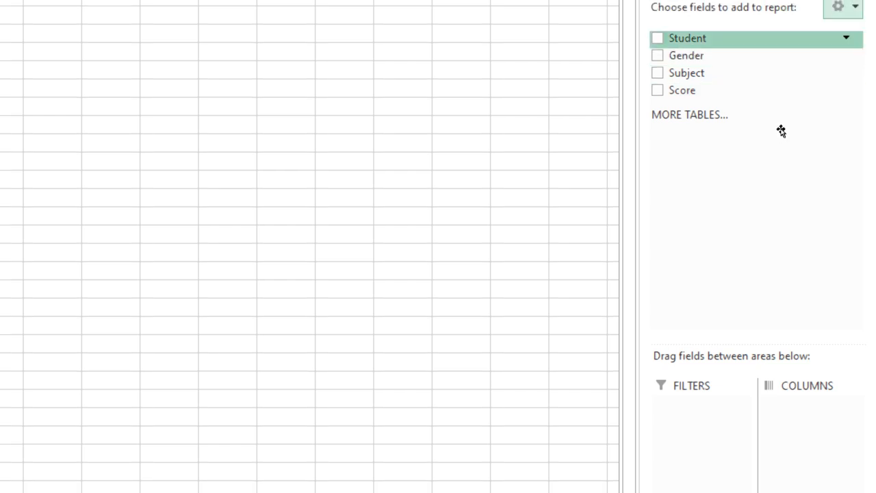
Add the Student field to the pivot table report.
drag(781, 131, 835, 405)
drag(835, 367, 847, 428)
drag(847, 392, 785, 405)
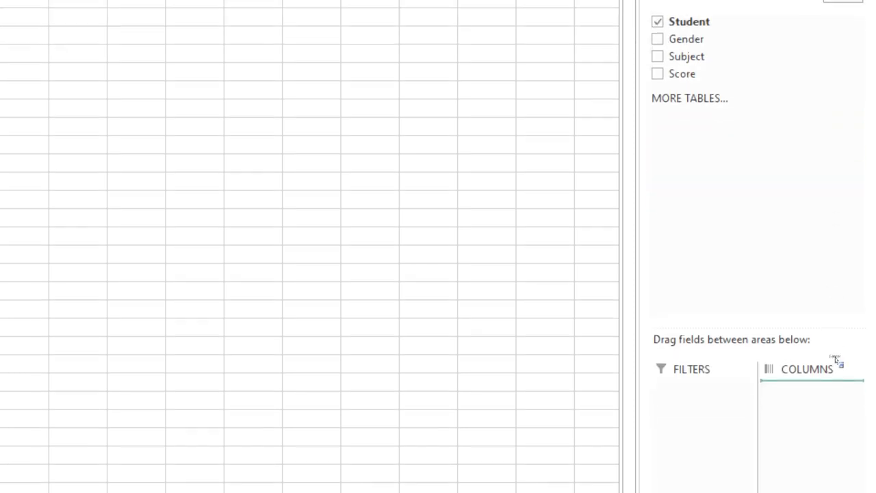
Arrange the pivot table with Gender in Columns and Subject in Rows, removing Student from the report.
drag(844, 320, 842, 322)
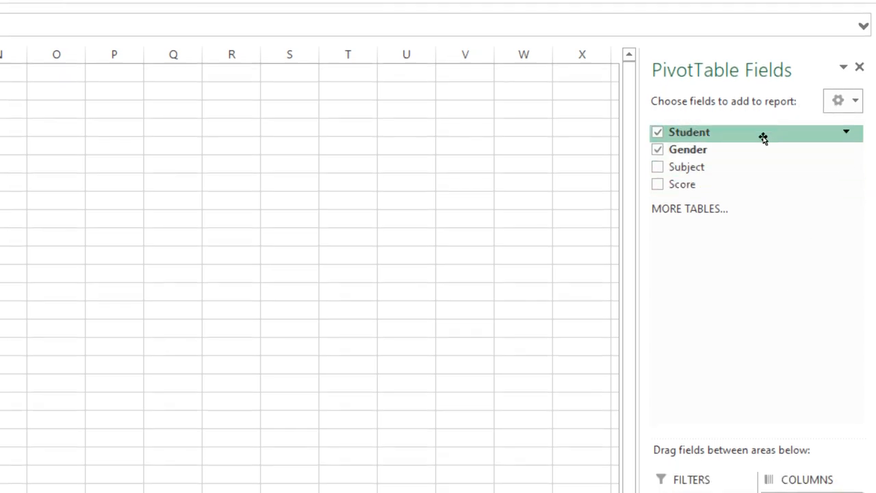
click(767, 133)
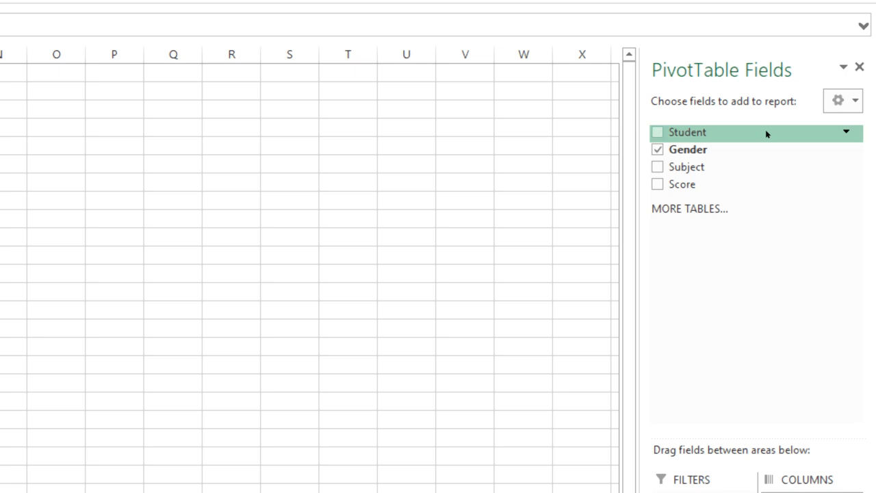
drag(821, 168, 792, 421)
drag(792, 338, 792, 488)
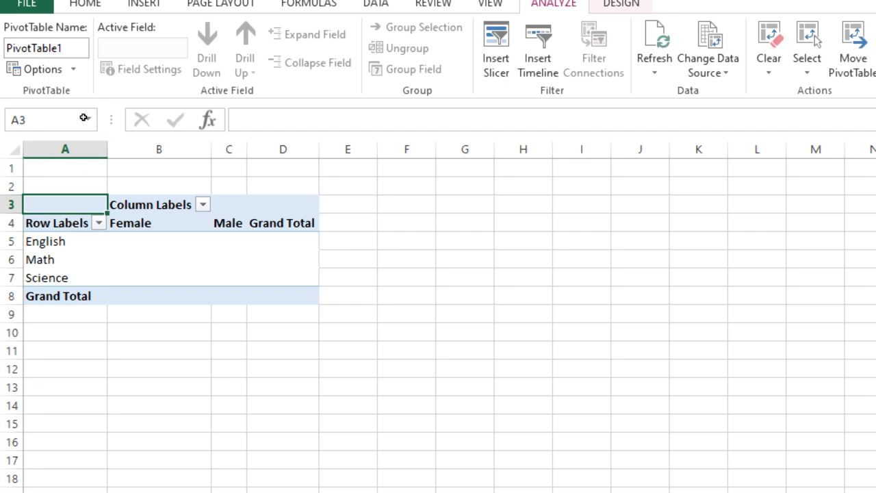
Open Sheet3 to look over the student scores that feed the pivot table.
key(super+plus)
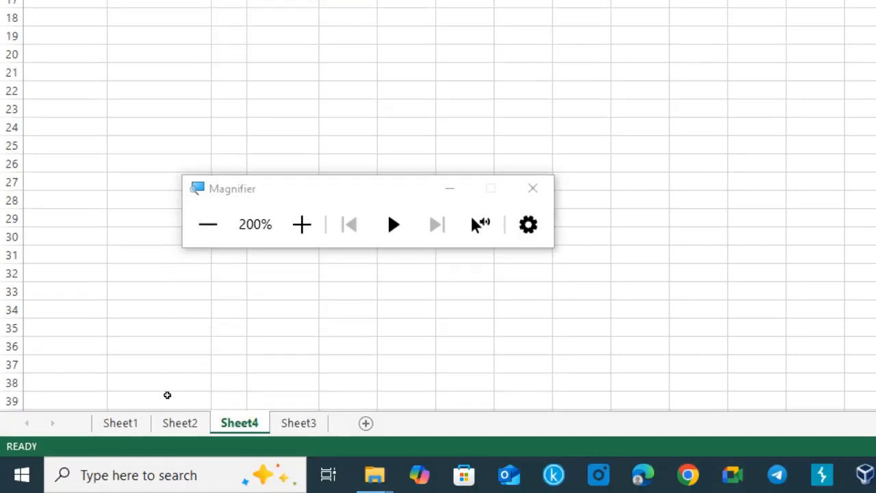
key(ctrl+Page_Down)
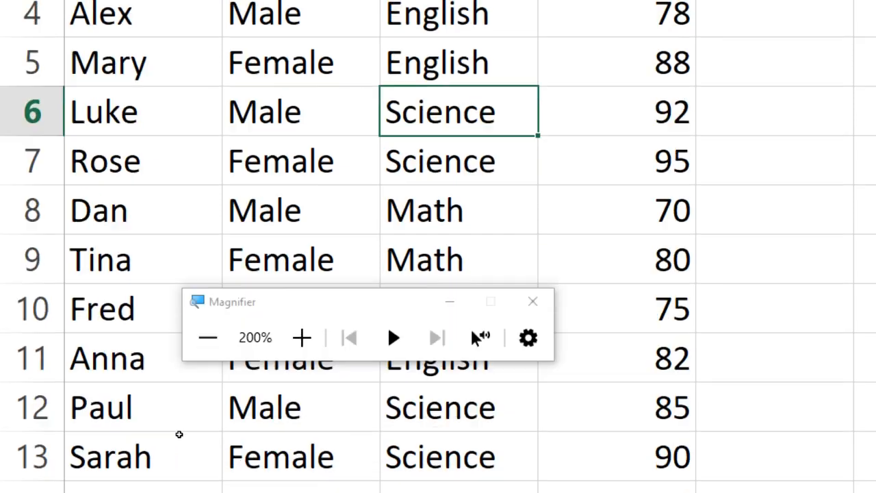
Return to the pivot table on Sheet4 and place the Score field in the Values area.
key(ctrl+Page_Up)
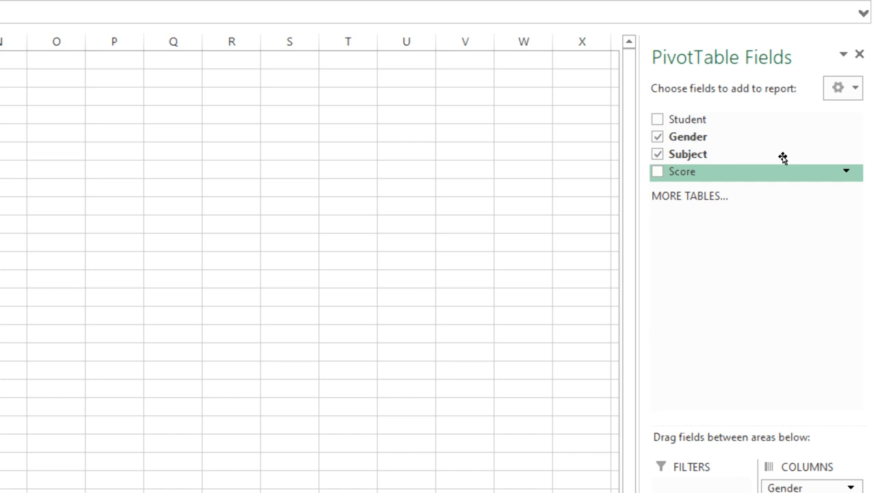
drag(782, 158, 836, 492)
drag(836, 401, 844, 411)
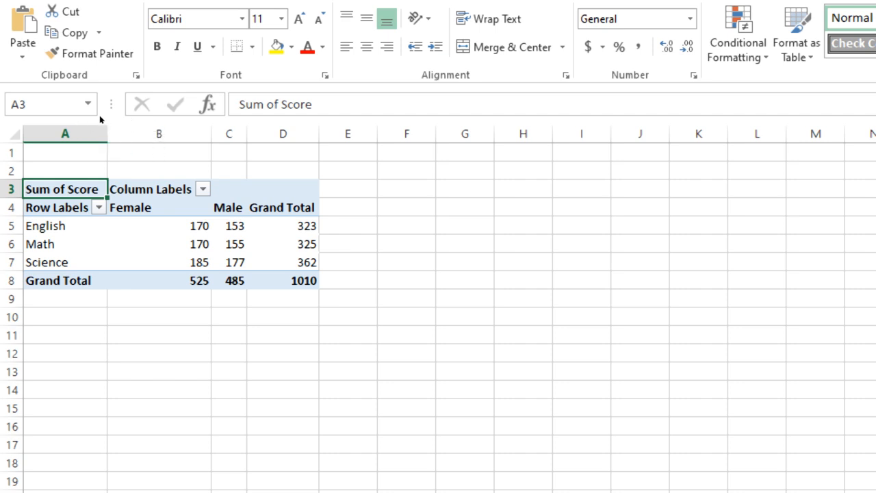
key(alt+Down)
key(Escape)
key(ctrl+a)
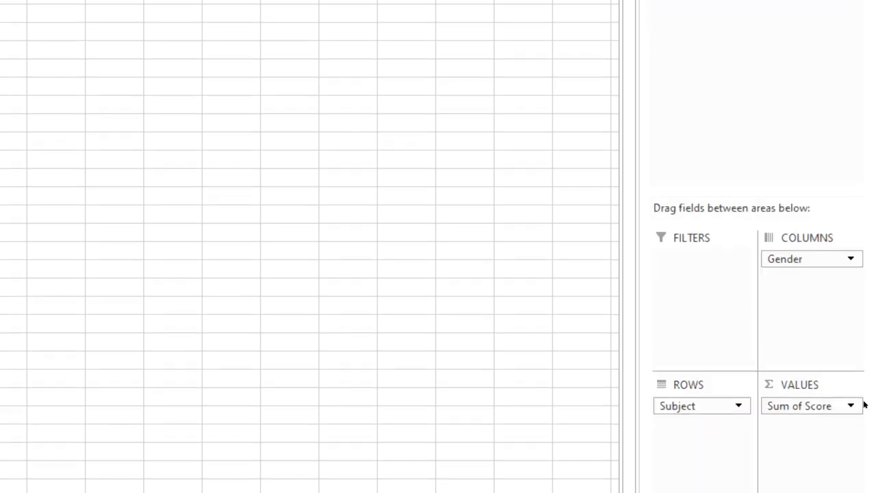
Summarize the Score value field by Average, with No Calculation for shown values and the General number format.
click(864, 392)
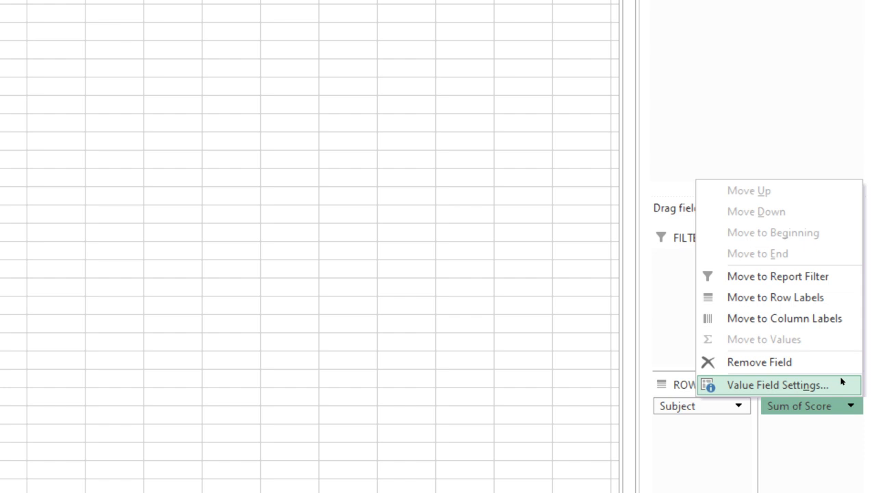
click(842, 381)
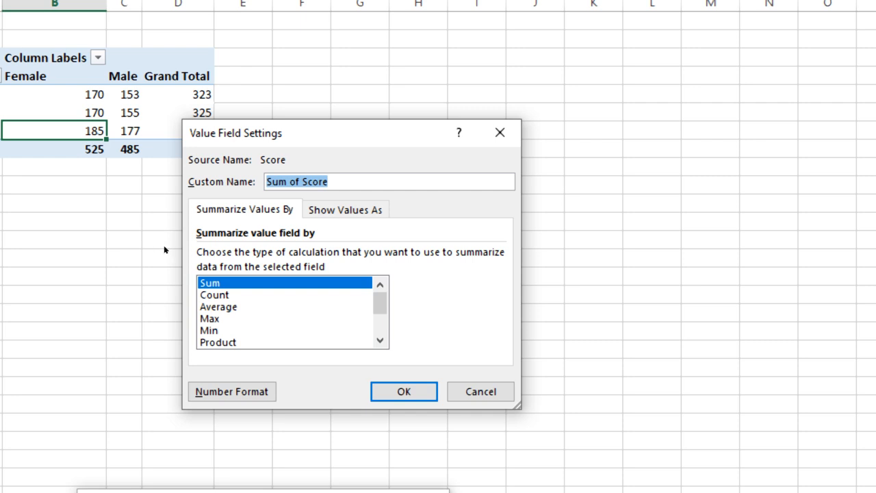
key(alt+s)
key(Down)
key(Down)
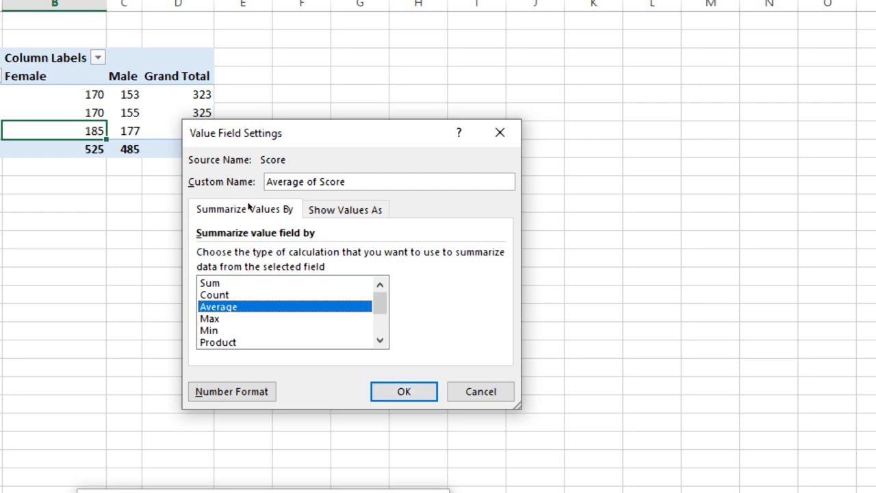
key(ctrl+Tab)
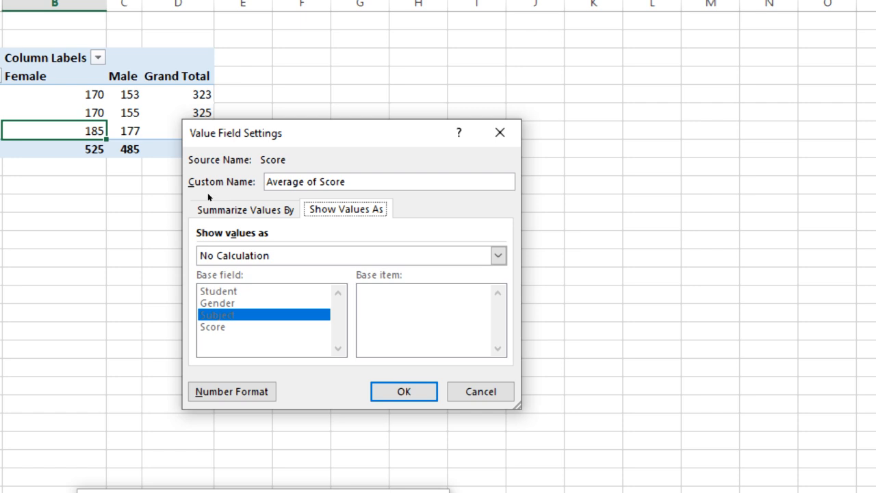
key(ctrl+shift+Tab)
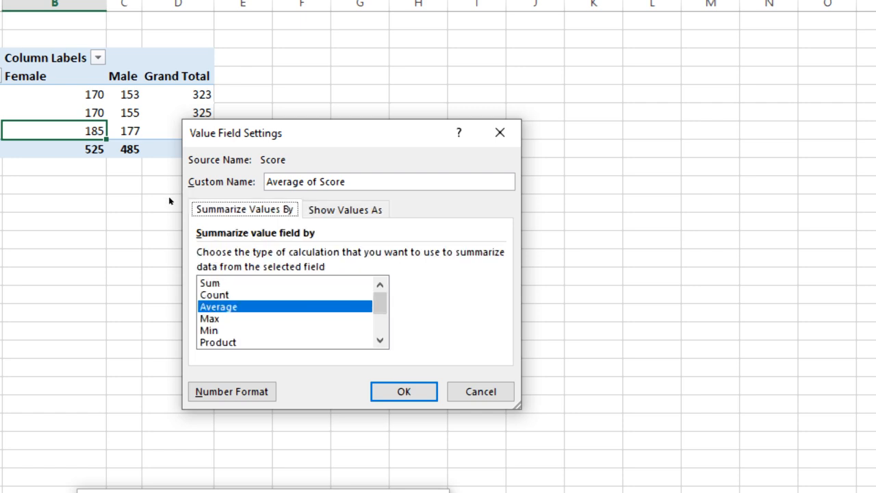
key(Tab)
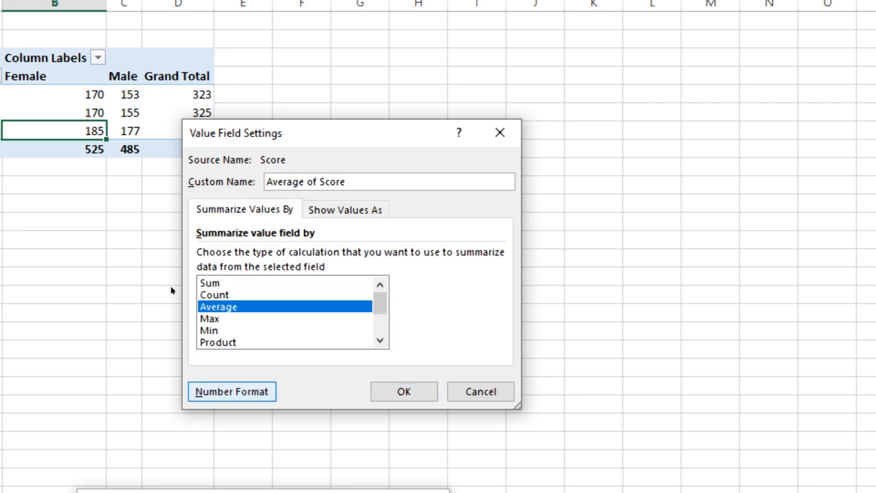
key(Return)
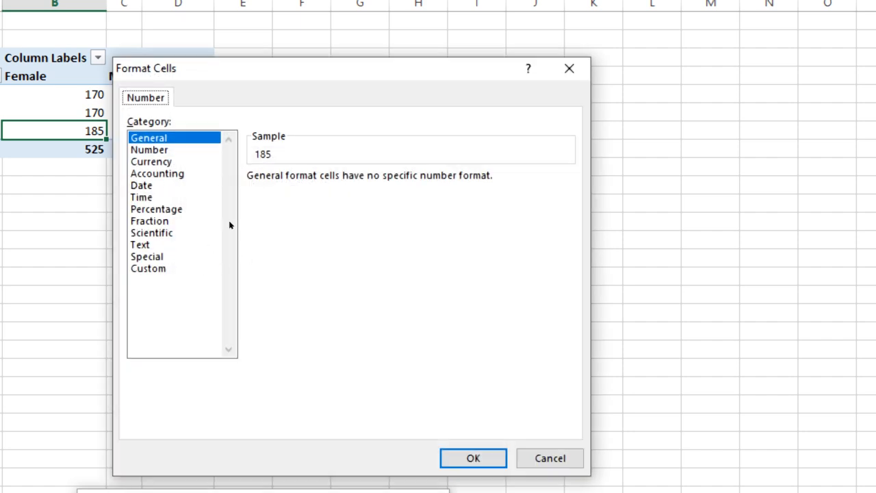
key(Return)
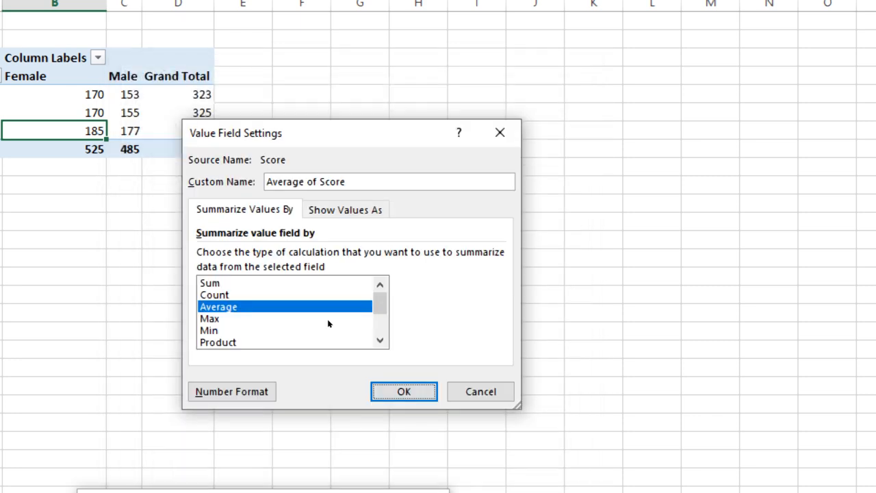
key(Return)
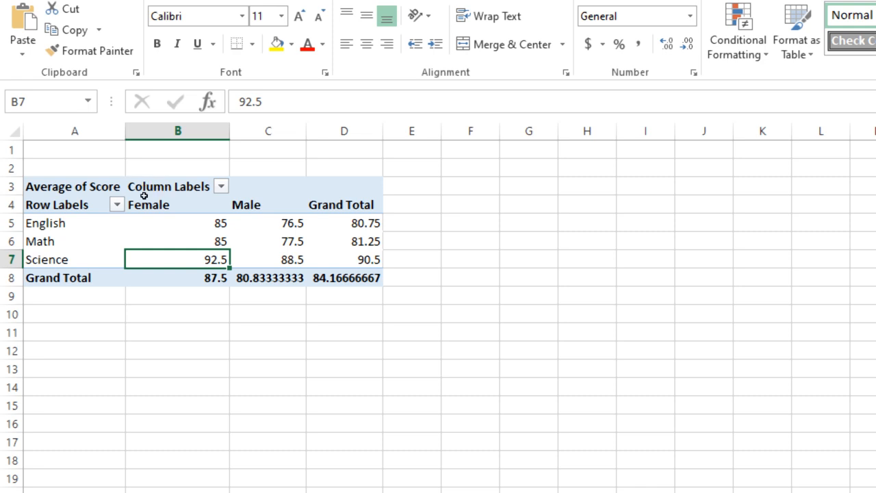
Try increasing and decreasing the indent of the Male and overall grand totals in C8:D8.
key(Down)
key(Right)
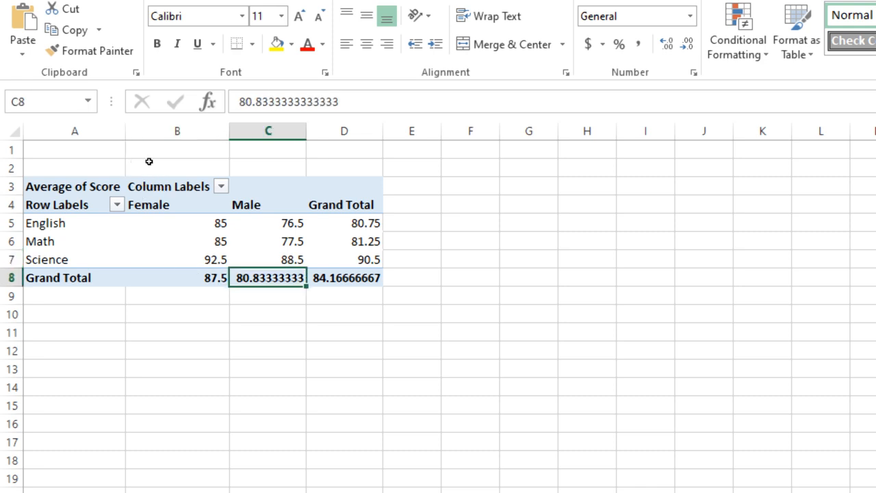
key(shift+Right)
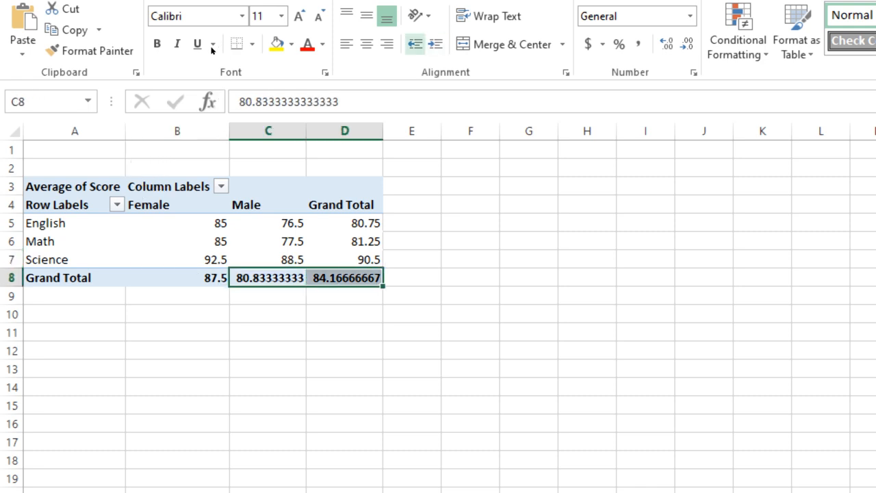
click(436, 44)
click(436, 44)
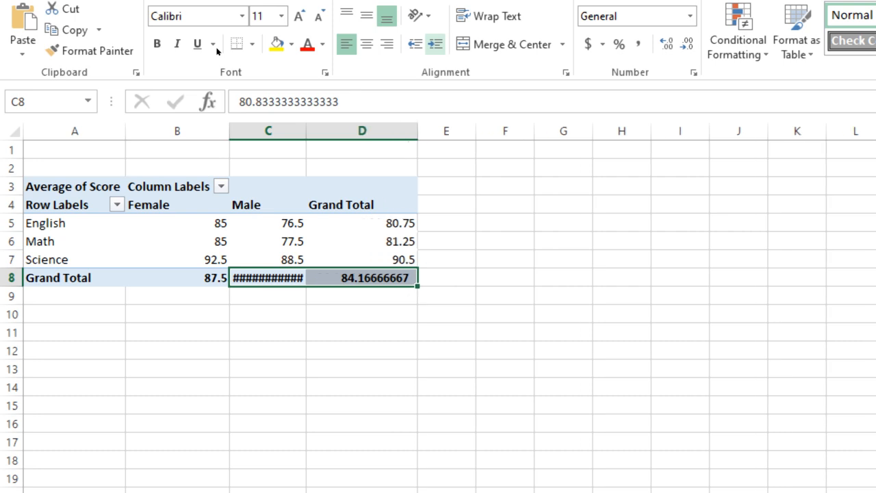
click(416, 45)
click(415, 45)
click(415, 44)
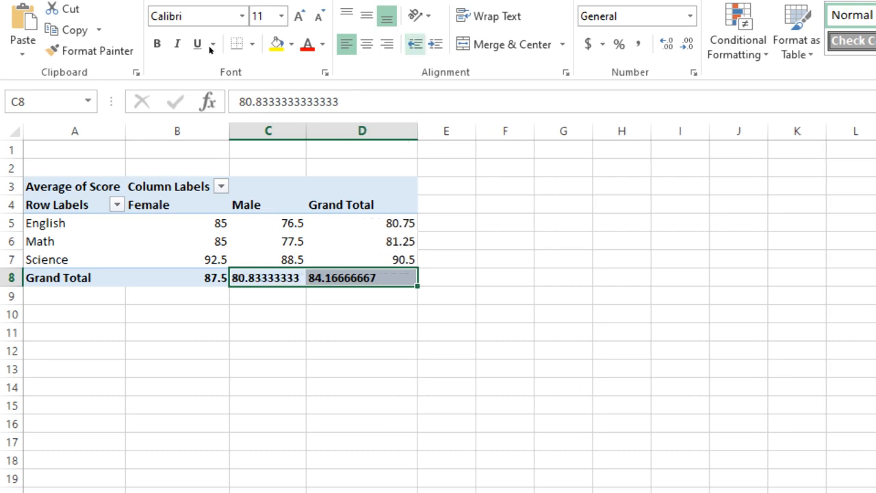
click(436, 44)
click(436, 44)
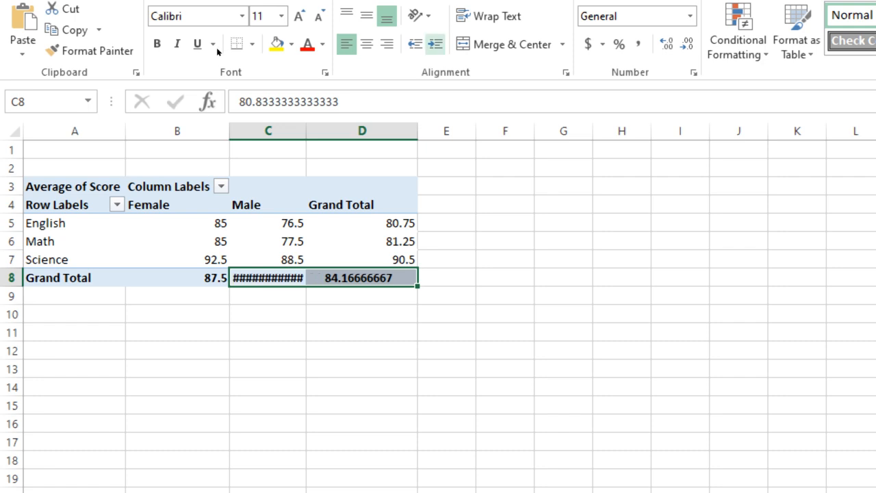
click(436, 44)
click(436, 44)
click(436, 44)
click(436, 45)
click(436, 45)
click(436, 44)
click(415, 44)
click(415, 44)
click(416, 45)
click(415, 45)
click(416, 45)
click(415, 45)
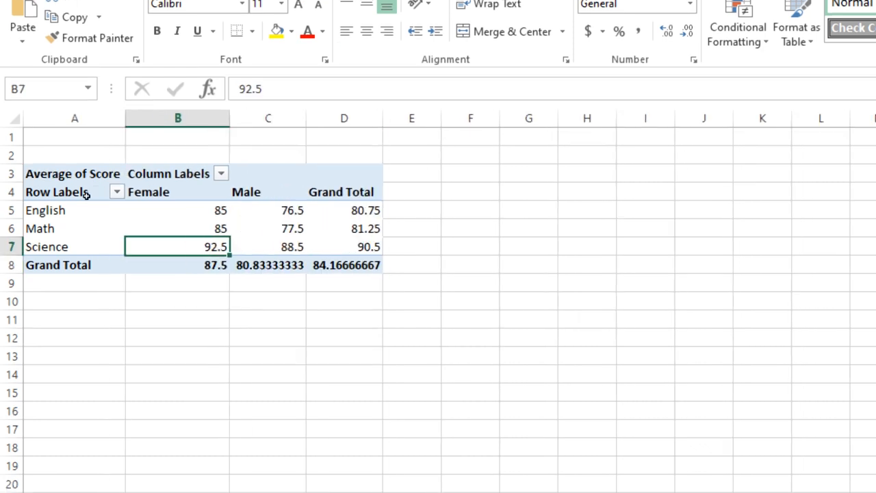
Select the empty cell B12 below the pivot table.
key(Down)
key(Down)
key(Down)
key(Down)
key(Down)
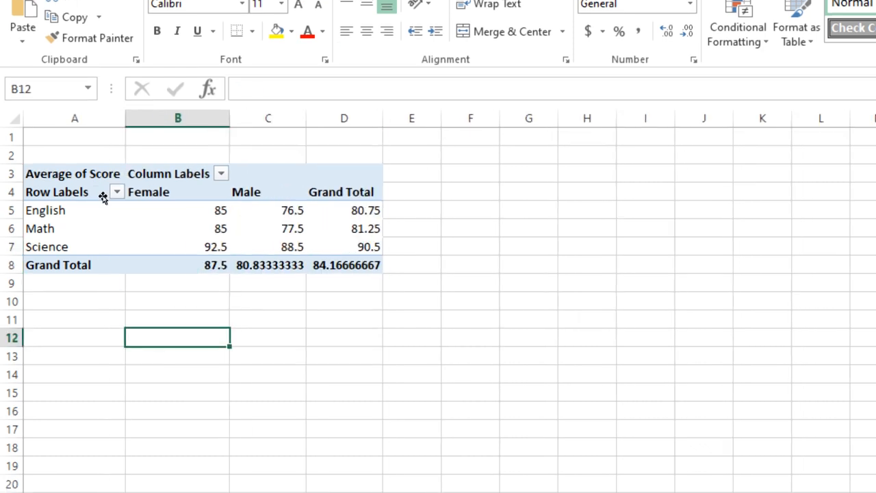